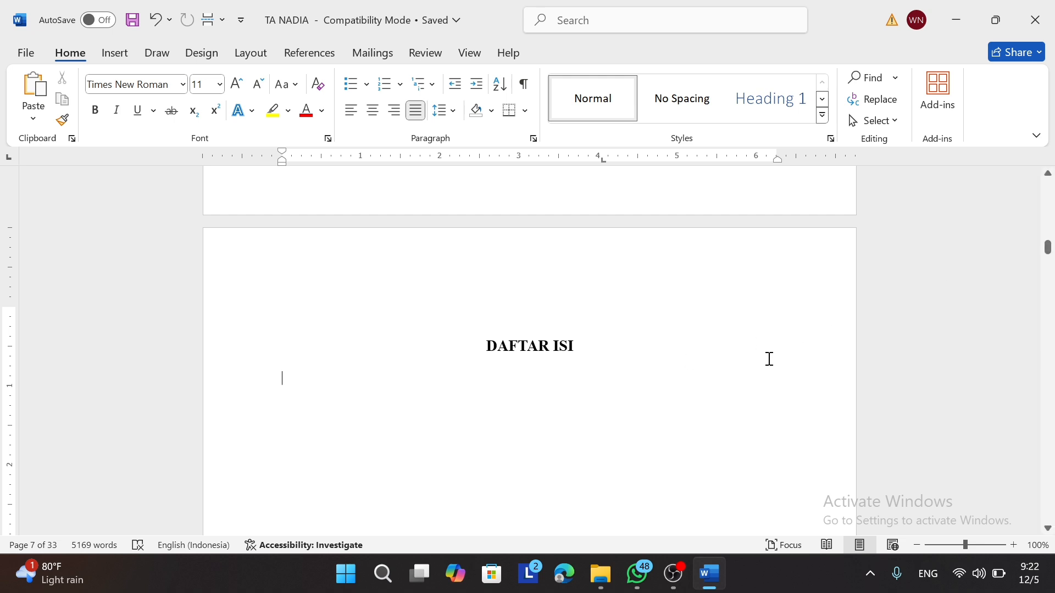
Step: Move down to page 9 and select both lines of the BAB I PENDAHULUAN title
scroll(720, 411, "down", 2)
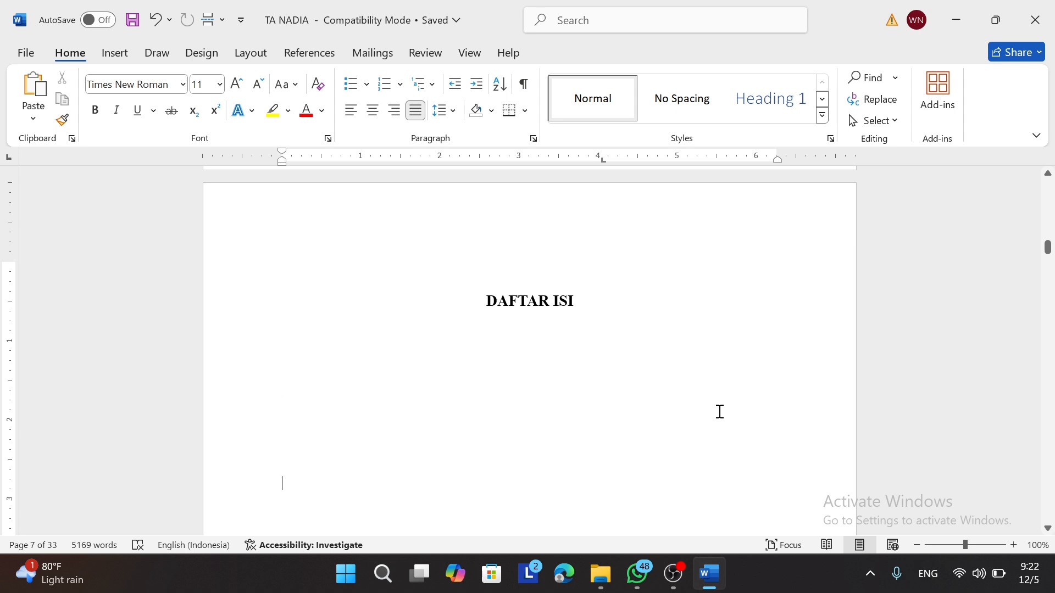
key("Up")
key("Up")
key("Up")
key("Down")
key("Down")
key("Down")
key("Down")
key("Down")
key("Down")
key("Down")
key("Down")
key("Down")
key("Down")
key("Down")
key("Down")
key("Down")
key("Down")
key("Down")
key("Down")
key("Down")
key("Down")
key("Down")
key("Down")
key("Down")
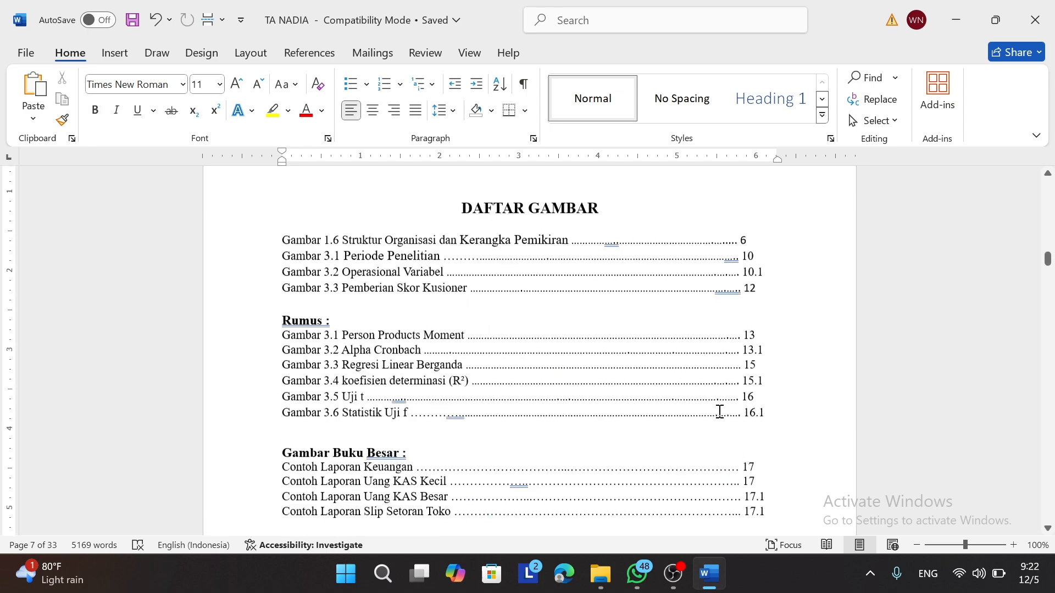
key("Down")
key("Down")
key("Down")
key("Down")
key("Down")
key("Down")
key("Down")
key("Down")
key("Down")
key("Down")
key("Down")
key("Down")
key("Down")
key("Down")
key("Down")
key("Down")
key("Down")
key("Down")
key("Down")
key("Down")
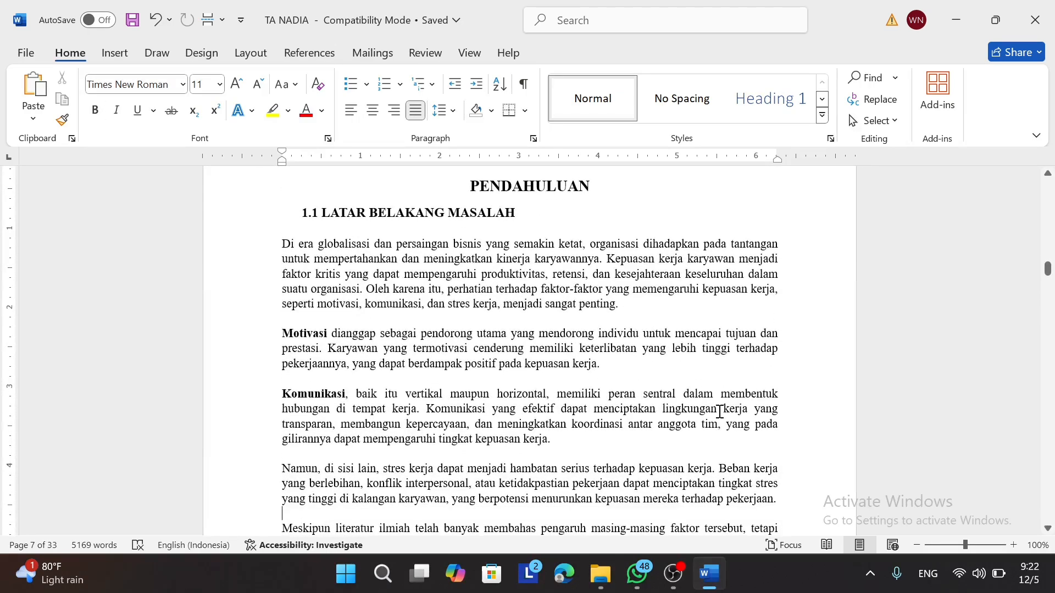
key("Up")
key("Up")
key("Up")
key("Up")
key("Up")
key("Up")
key("Up")
key("Up")
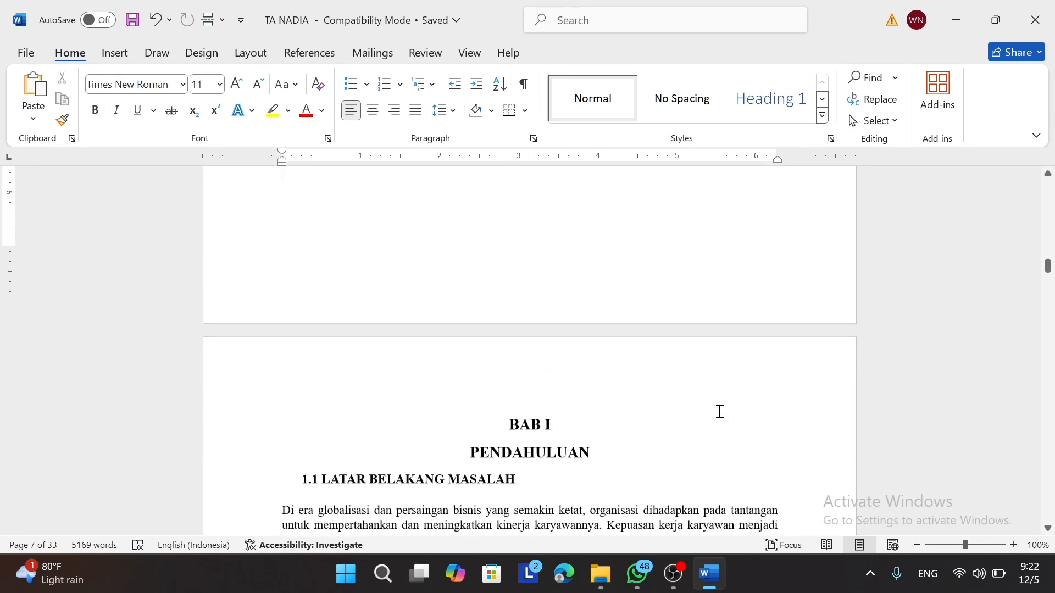
left_click(594, 437)
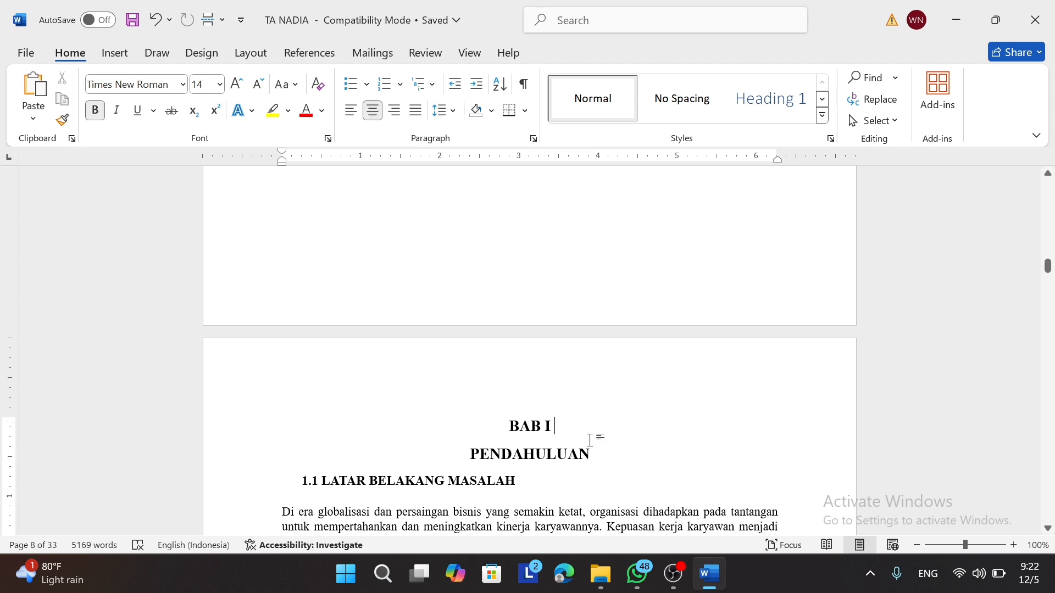
left_click_drag(510, 422, 598, 449)
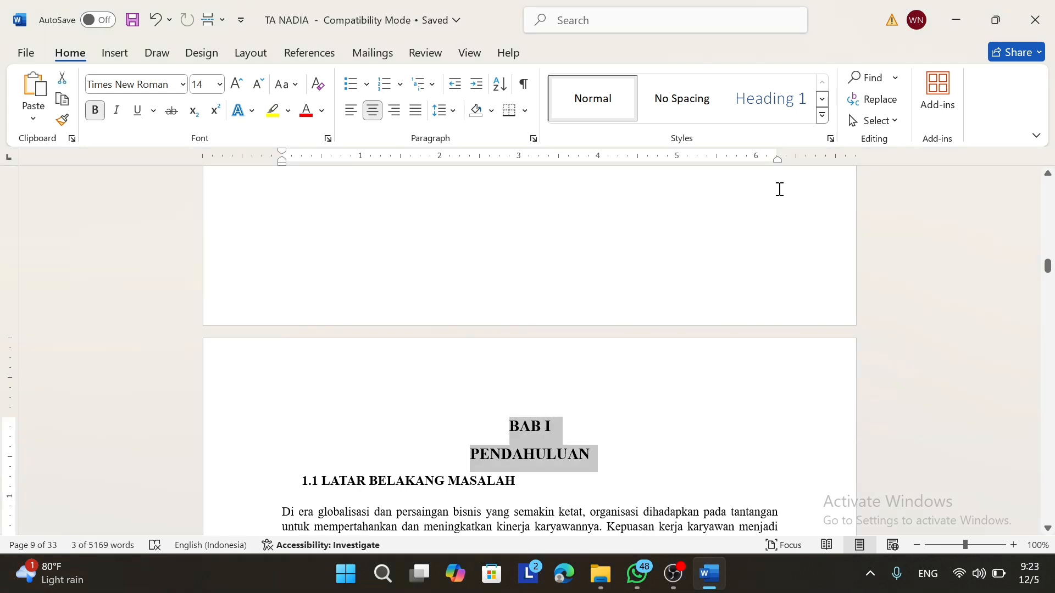
Step: Make BAB I PENDAHULUAN a bold, centred Heading 1 with no space before, then Format Painter
left_click(821, 116)
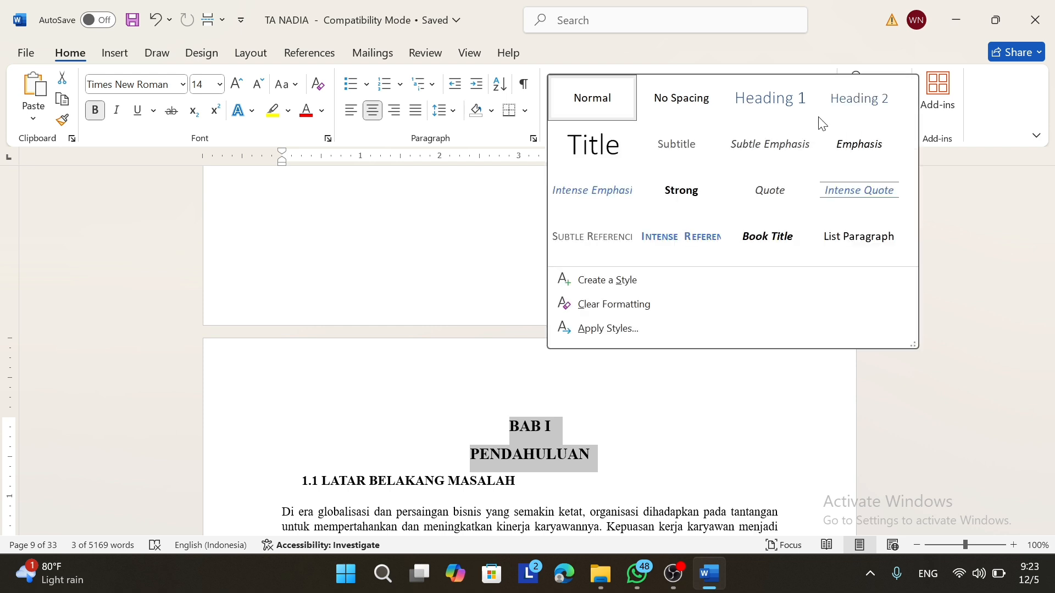
left_click(760, 112)
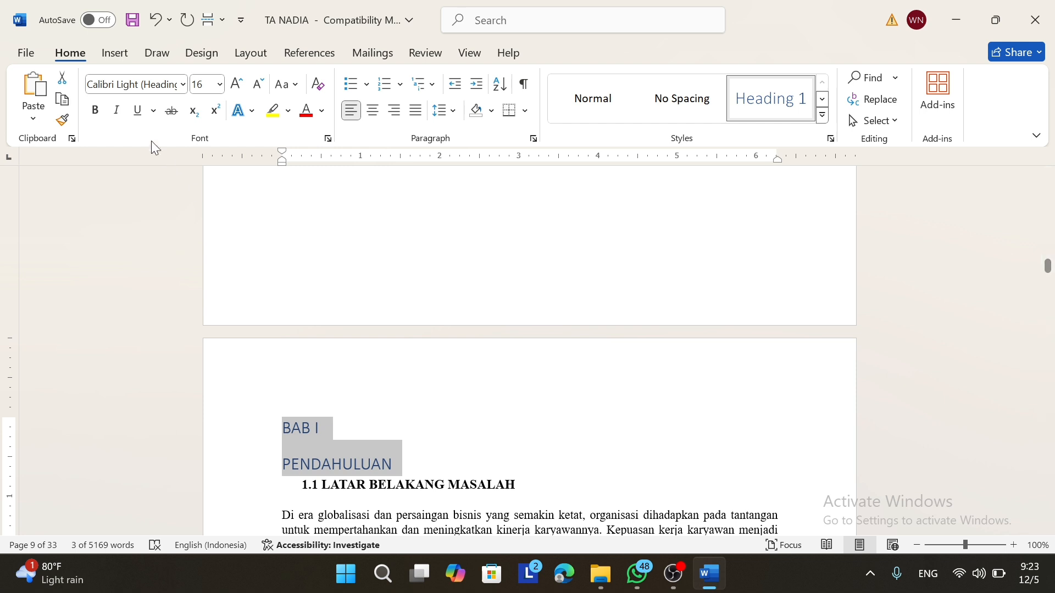
left_click(98, 114)
left_click(377, 111)
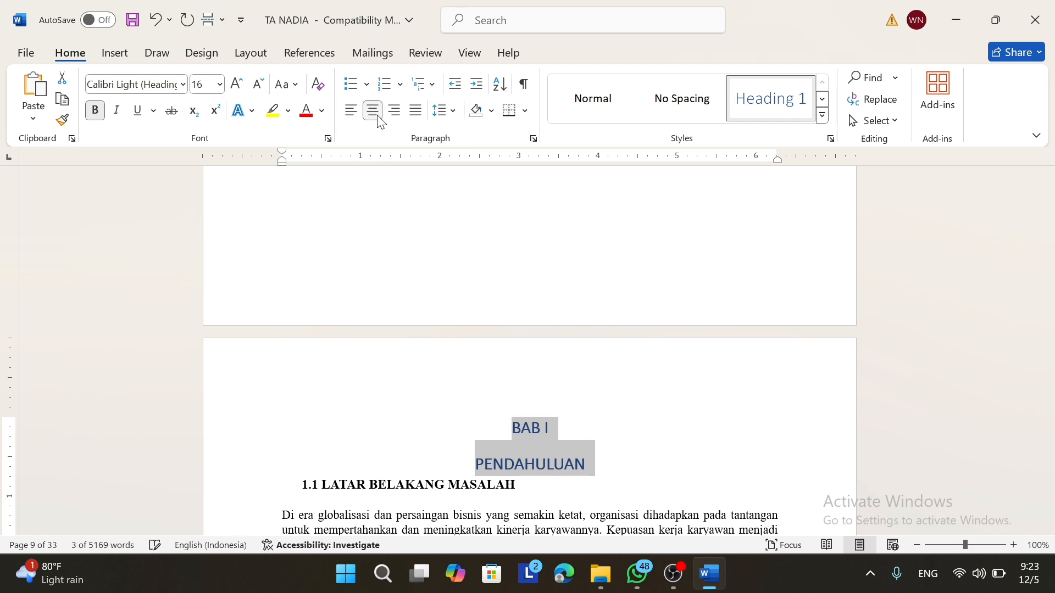
left_click(442, 110)
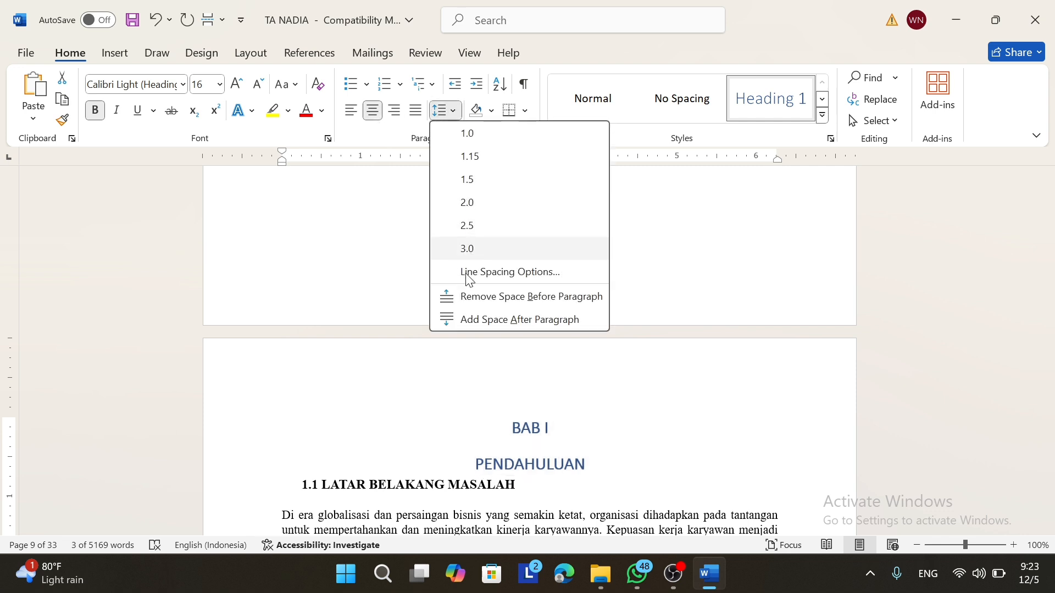
left_click(472, 298)
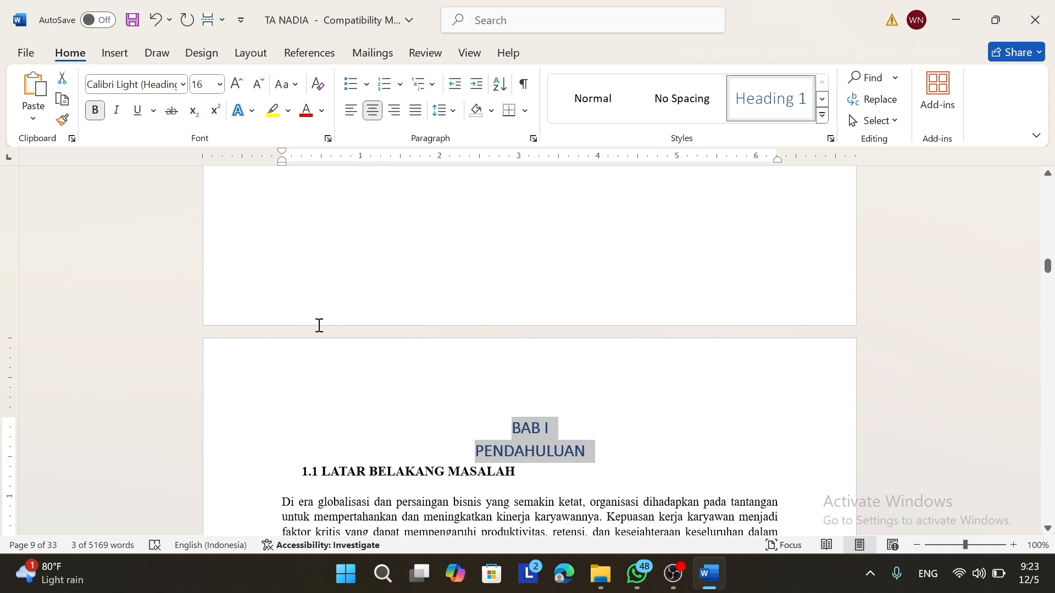
left_click(62, 122)
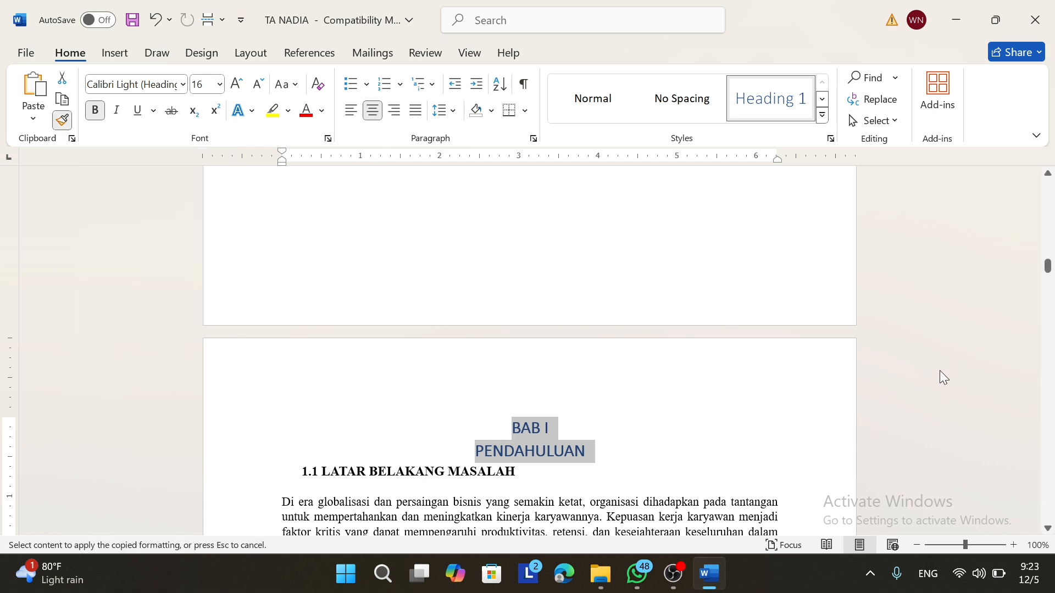
Step: Select the BAB II TINJAUAN PUSTAKA title and make it a centred Heading 1
left_click_drag(1049, 265, 1051, 341)
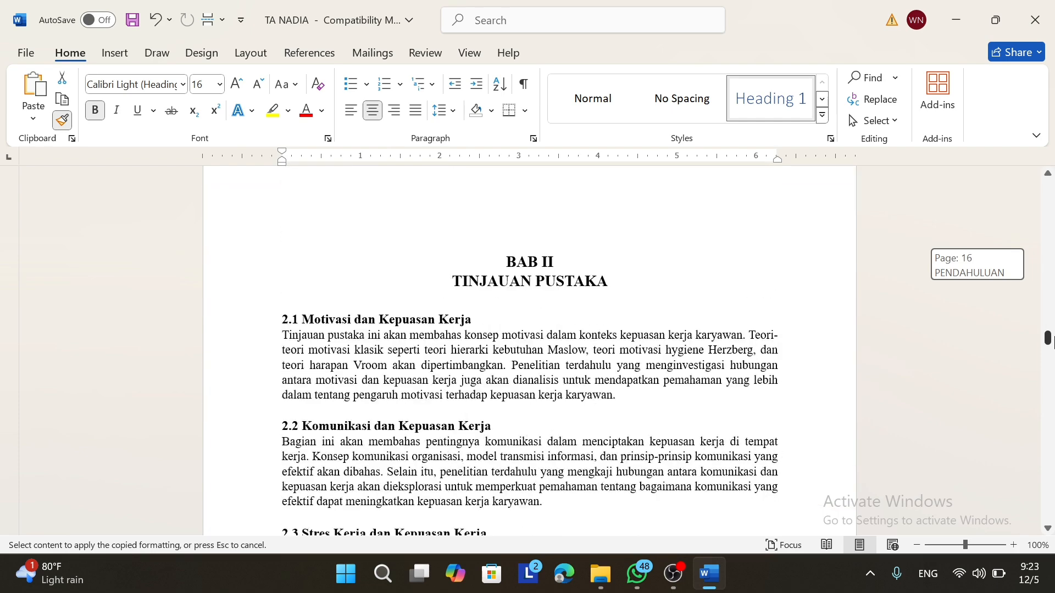
left_click(525, 262)
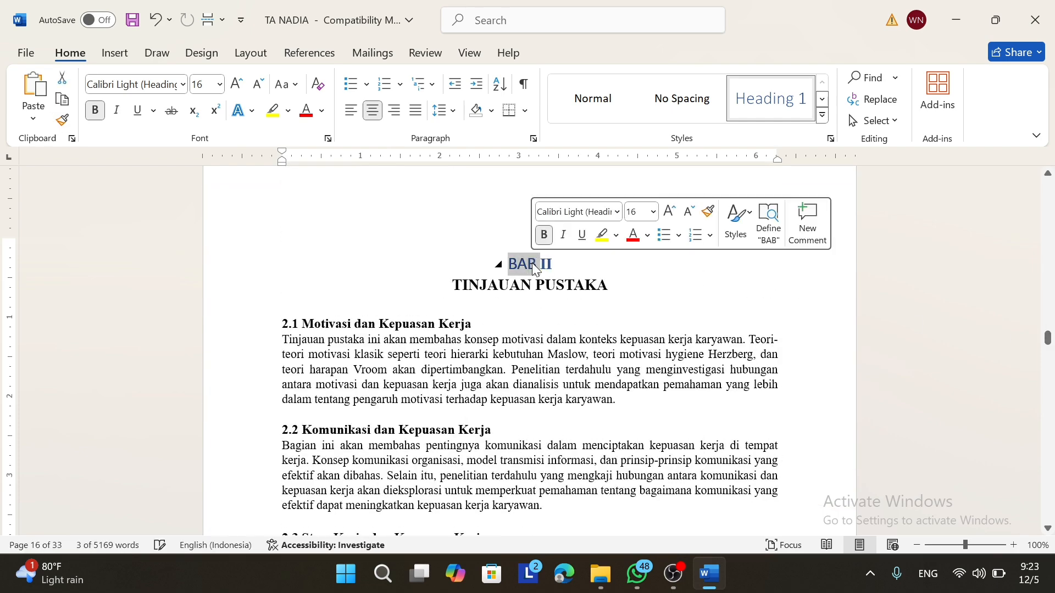
left_click(577, 292)
left_click_drag(618, 291, 497, 263)
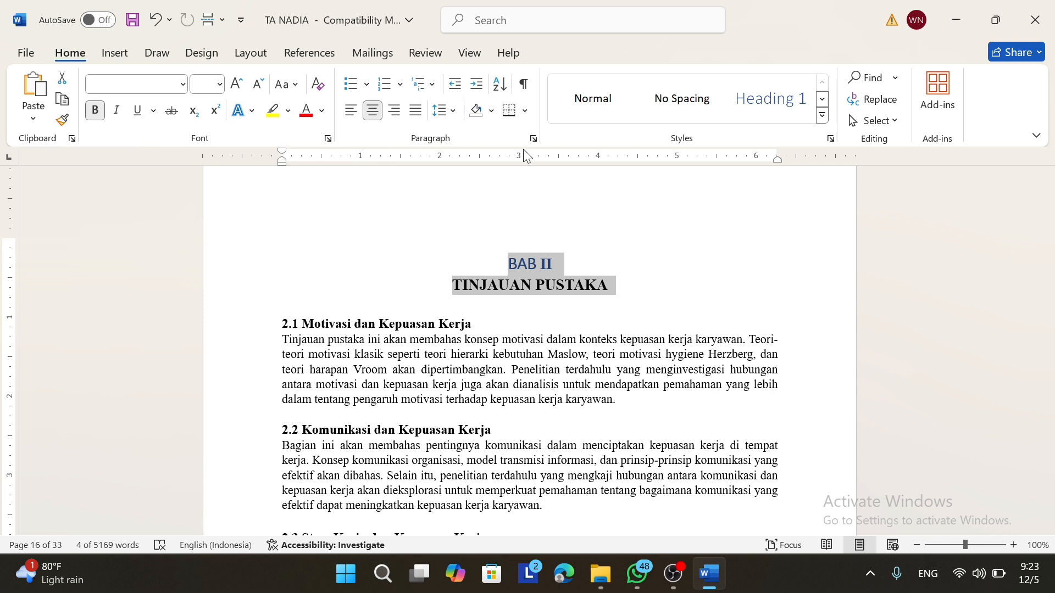
left_click(752, 113)
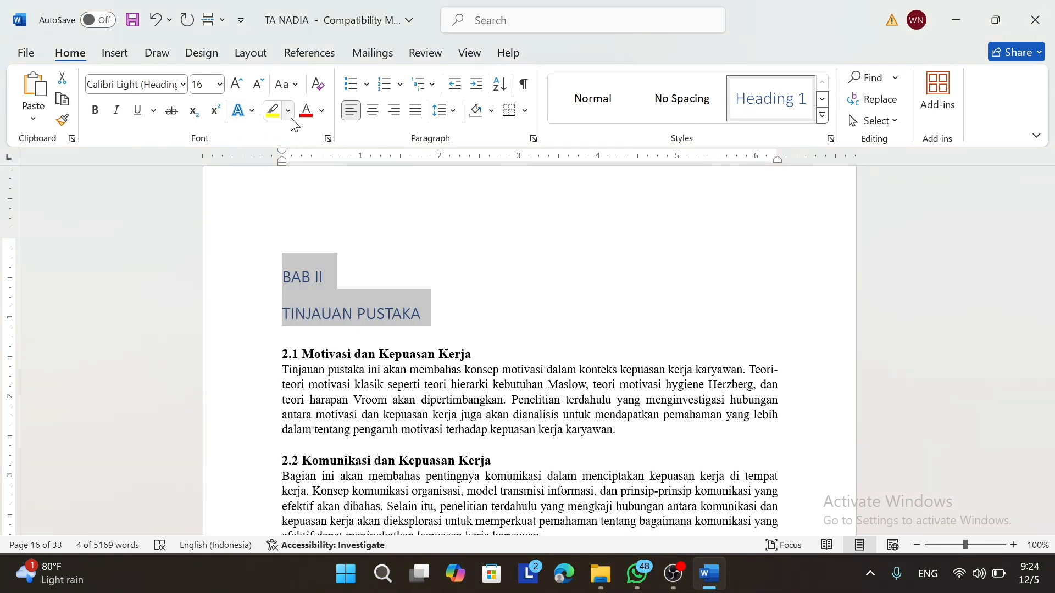
left_click(372, 115)
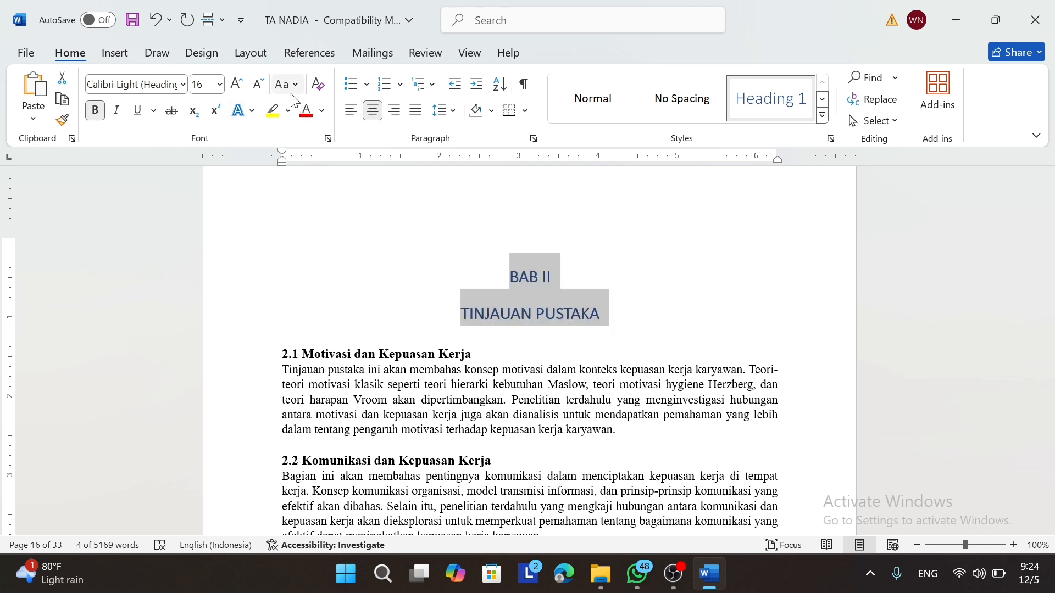
Step: Add Line Spacing to the Quick Access Toolbar, set the title to Automatic black, and copy its formatting
left_click(322, 111)
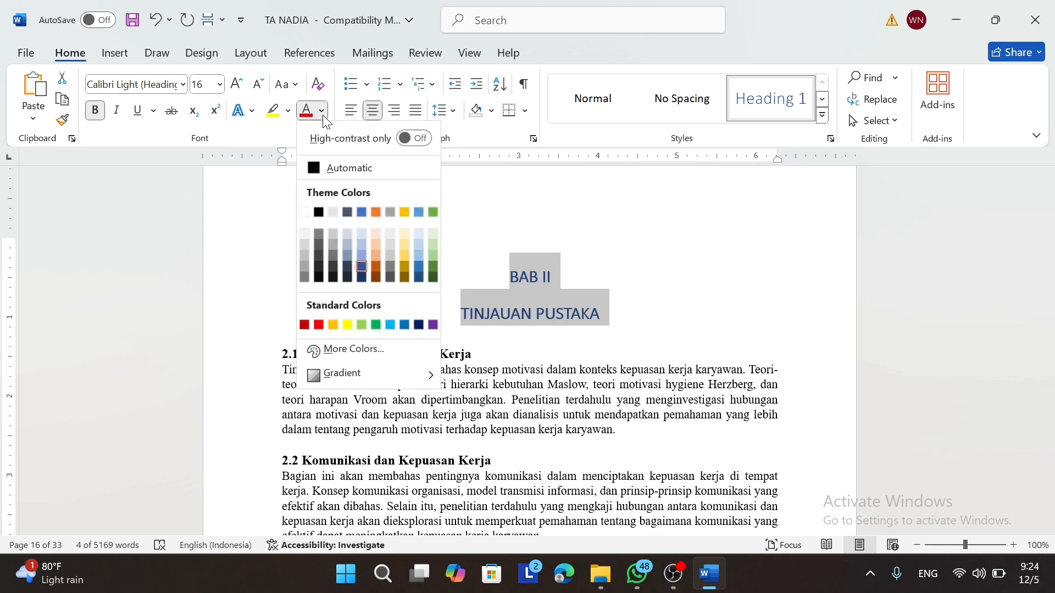
left_click(459, 117)
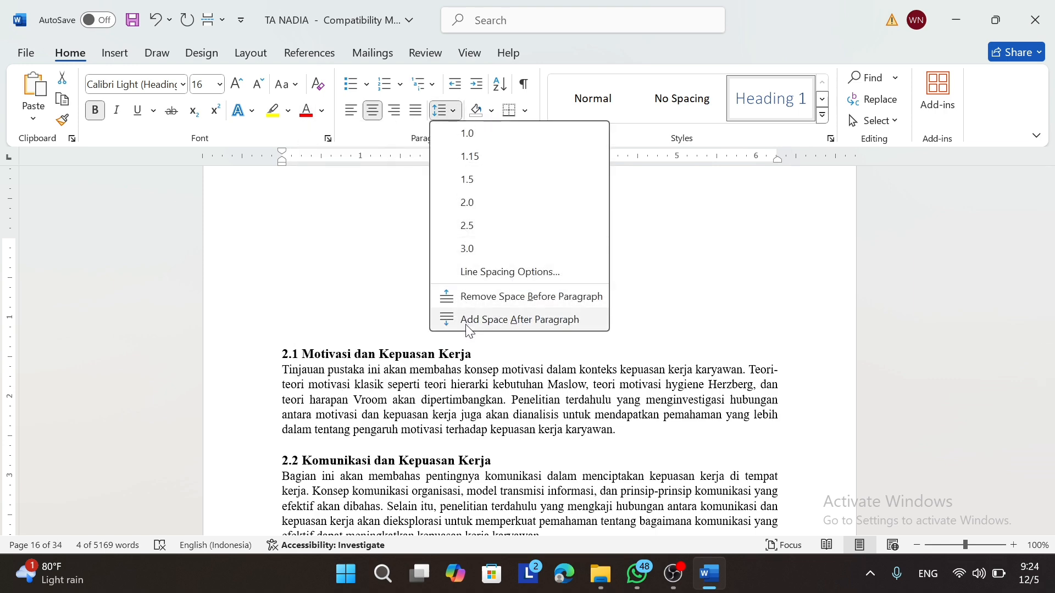
right_click(476, 304)
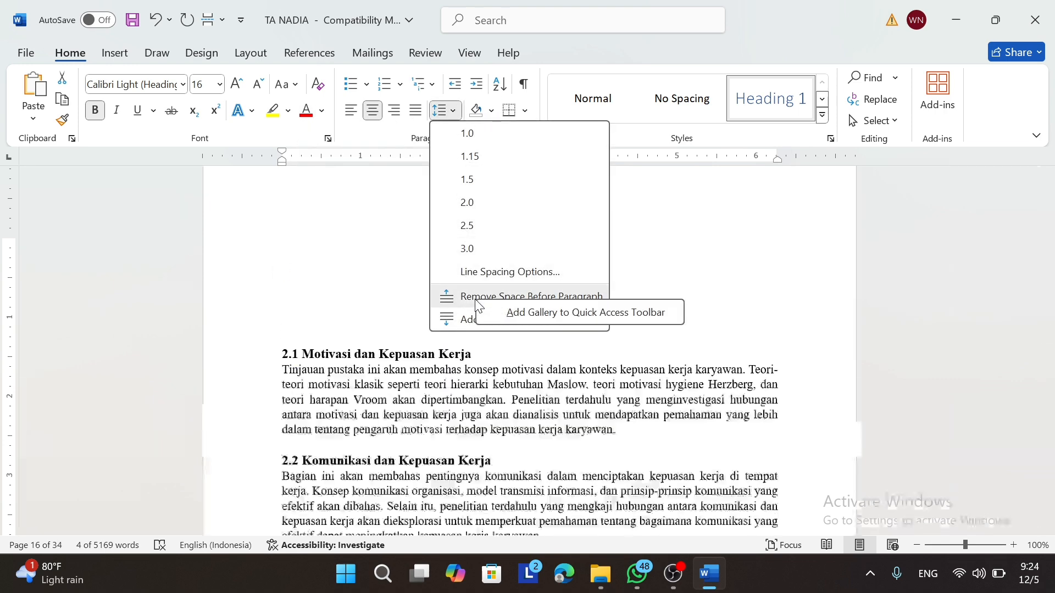
left_click(502, 311)
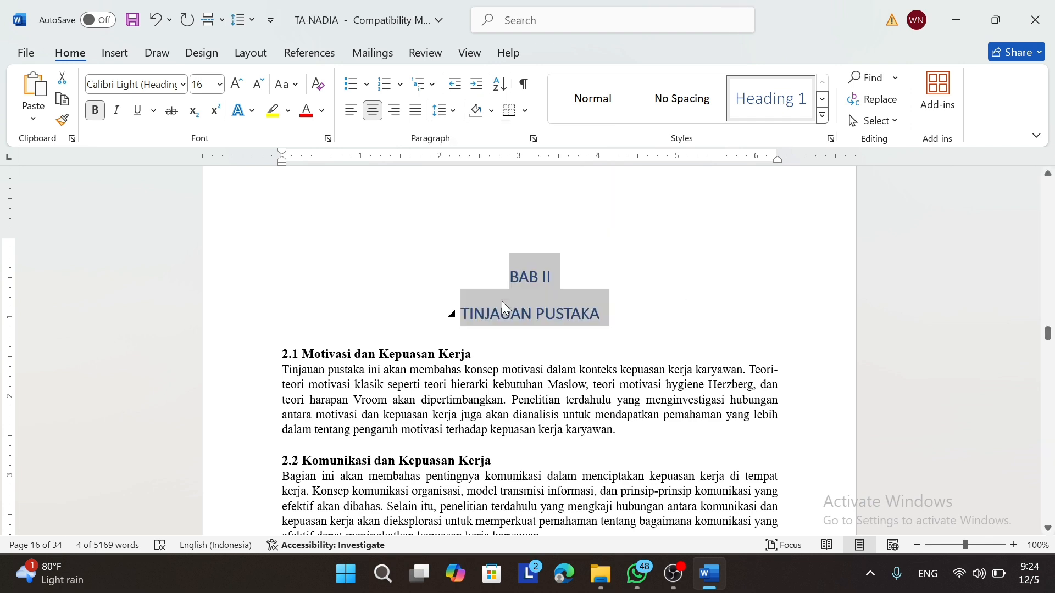
left_click(323, 111)
left_click(319, 170)
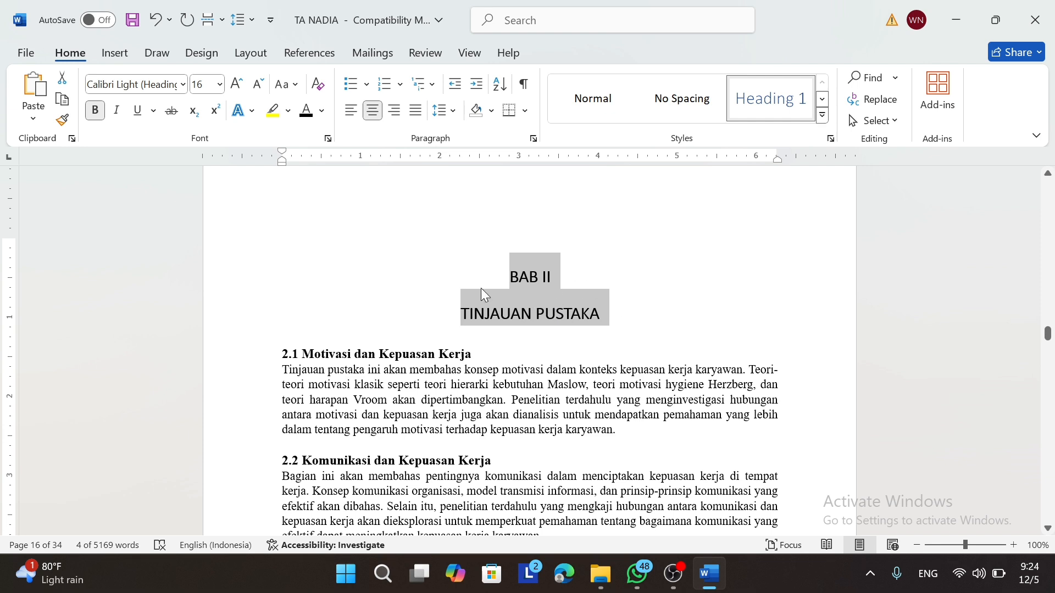
left_click(62, 120)
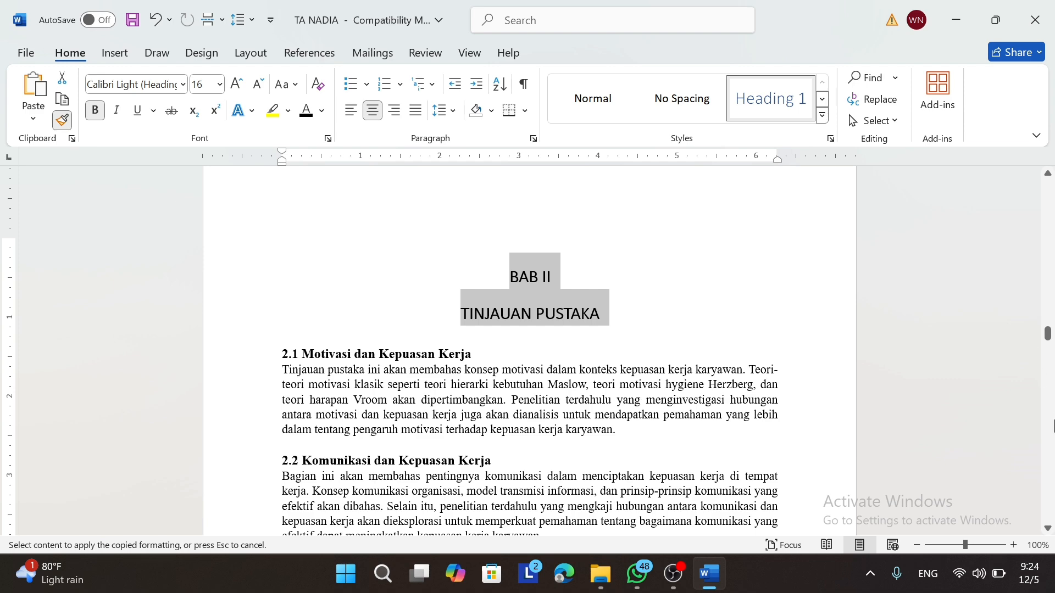
Step: Apply the copied Heading 1 formatting to the whole BAB III PEMBAHASAN title
scroll(1050, 397, "down", 15)
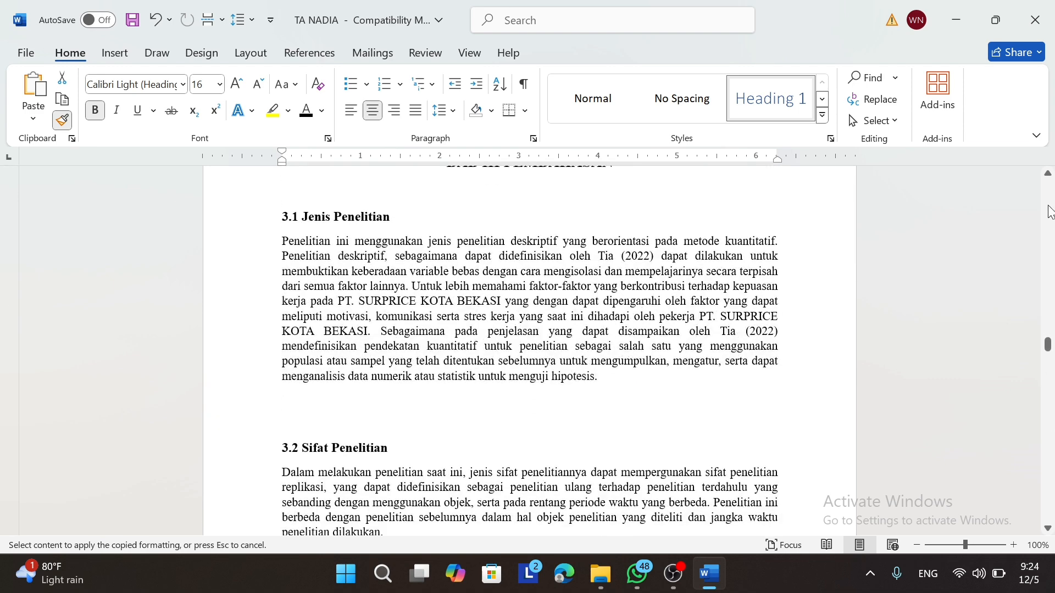
scroll(1049, 176, "up", 1)
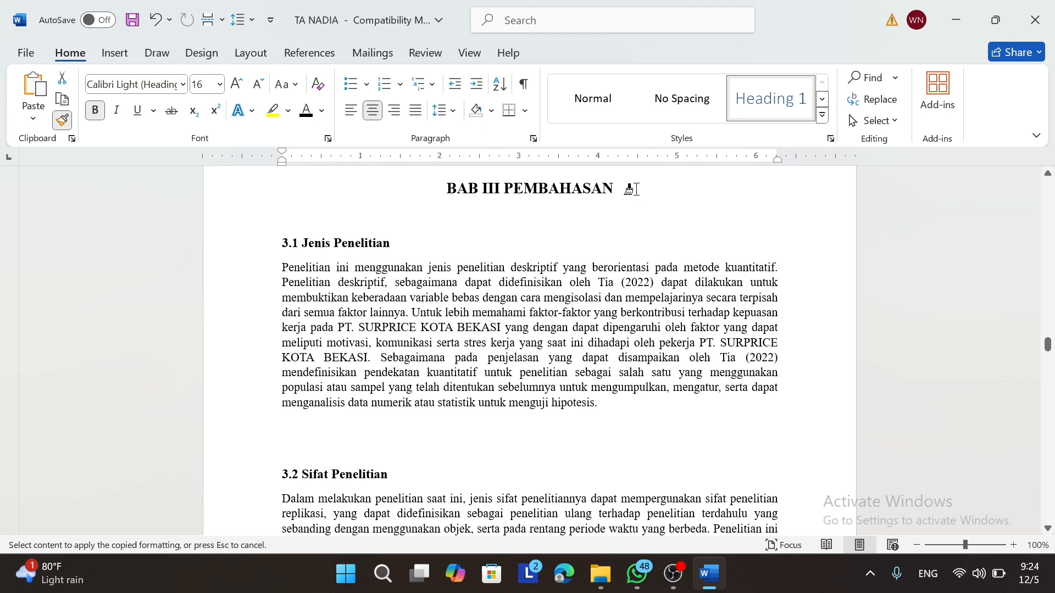
left_click(605, 185)
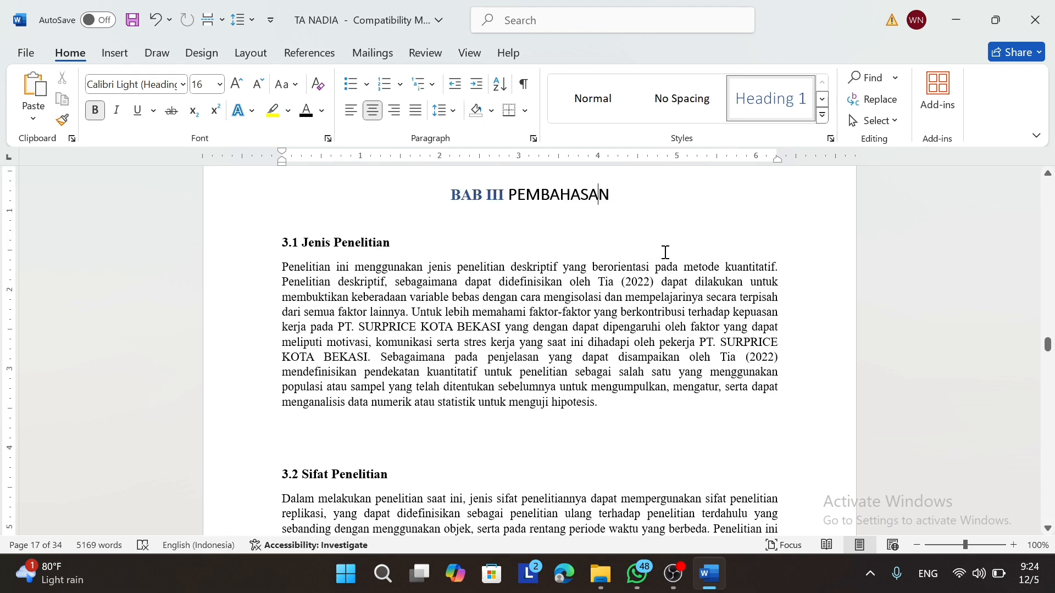
left_click_drag(622, 196, 451, 189)
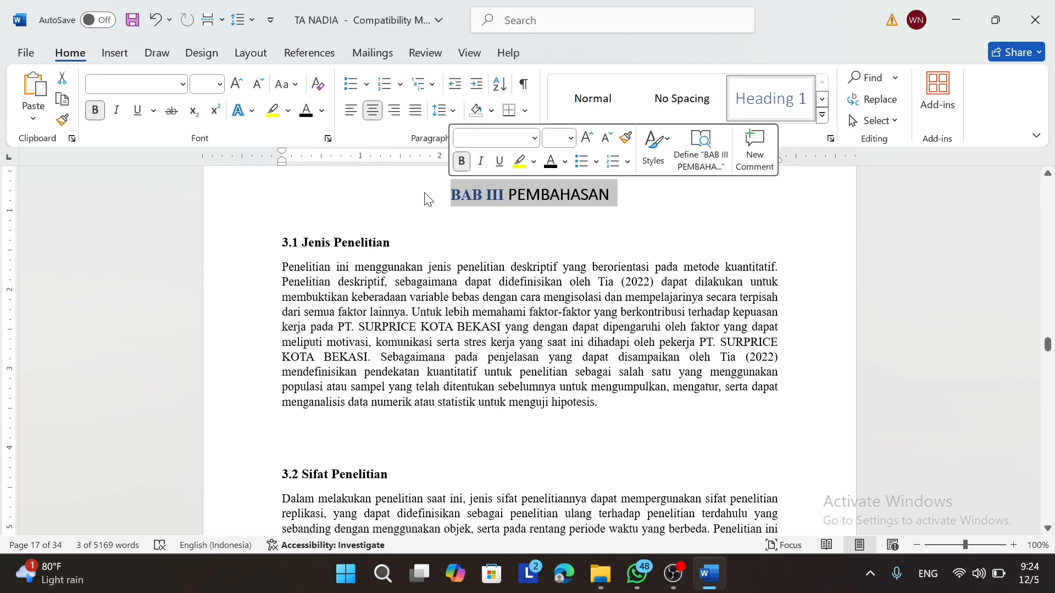
key("ctrl+y")
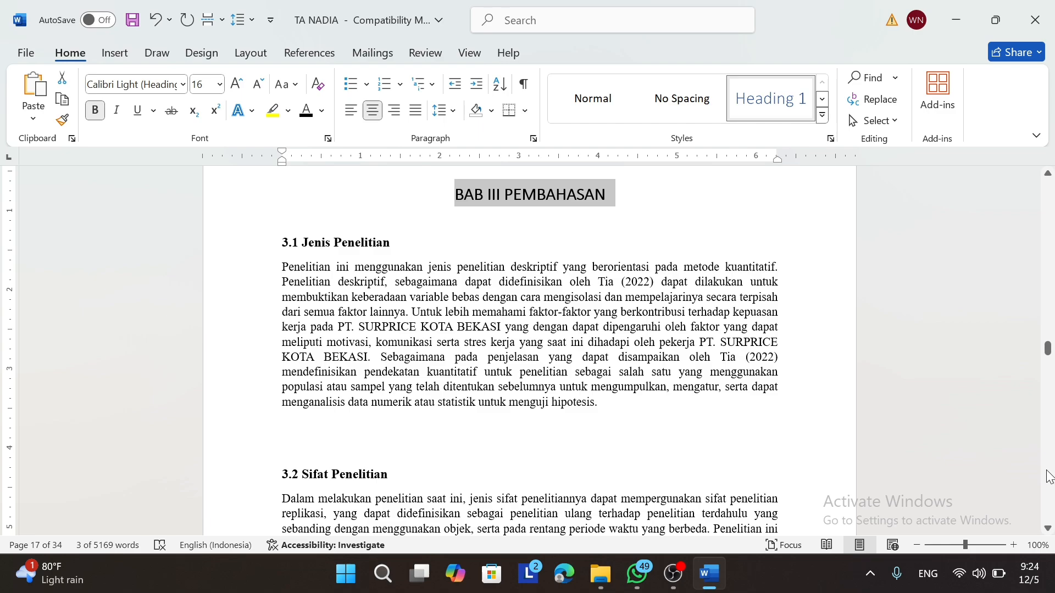
Step: Make BAB IV PENUTUP a Heading 1 chapter title with Ctrl+Alt+1
scroll(1050, 478, "down", 15)
scroll(1050, 478, "down", 20)
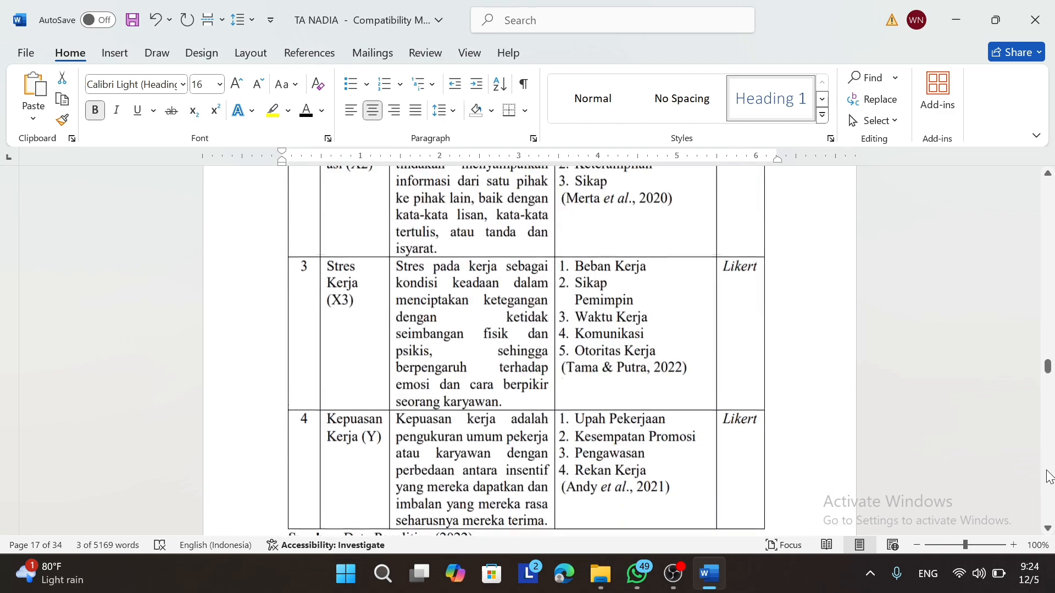
scroll(1049, 478, "down", 20)
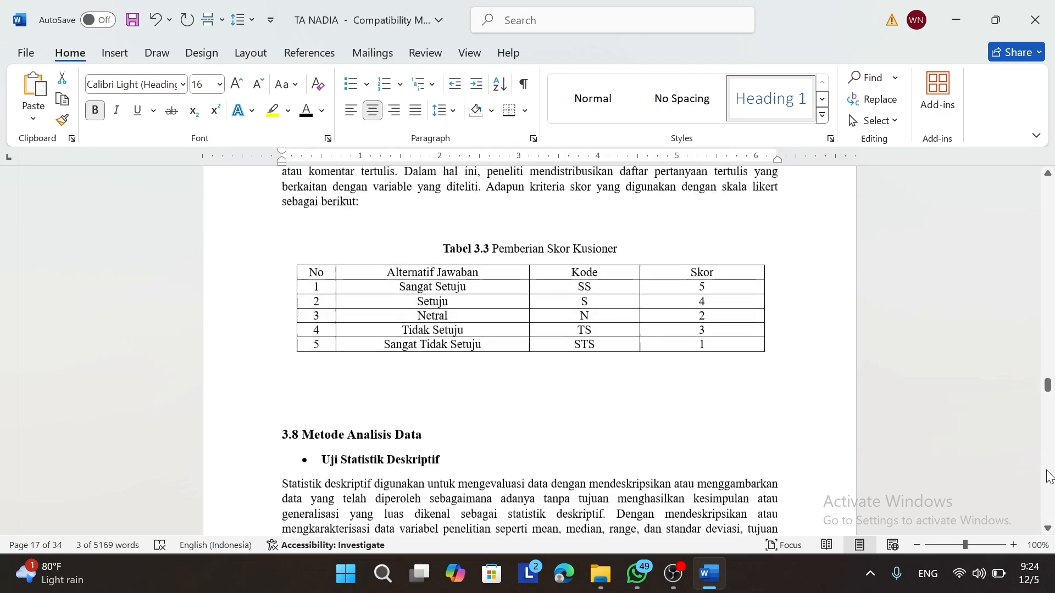
scroll(1050, 478, "down", 20)
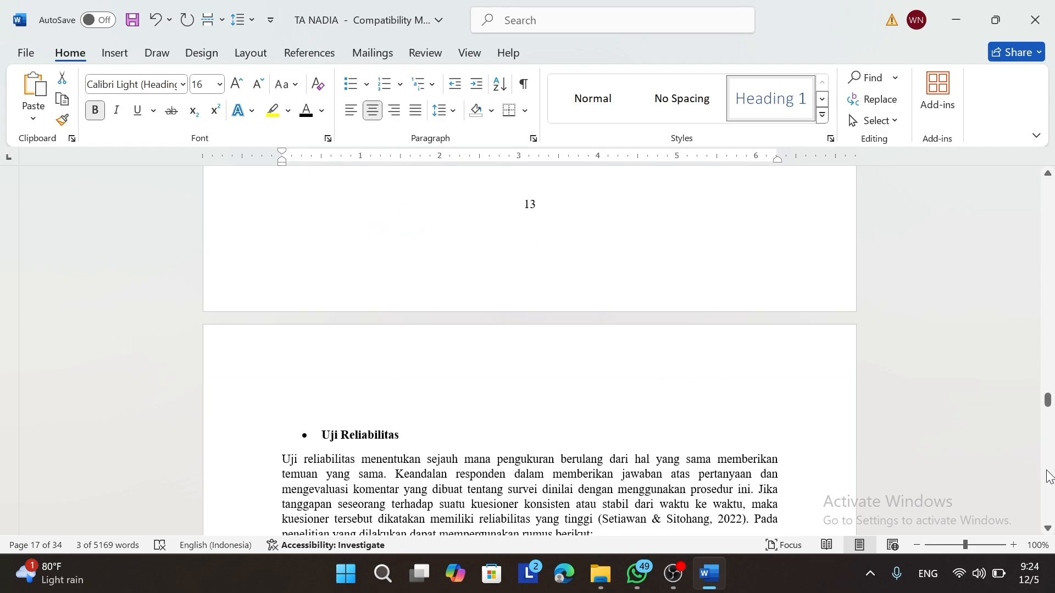
scroll(1049, 478, "down", 20)
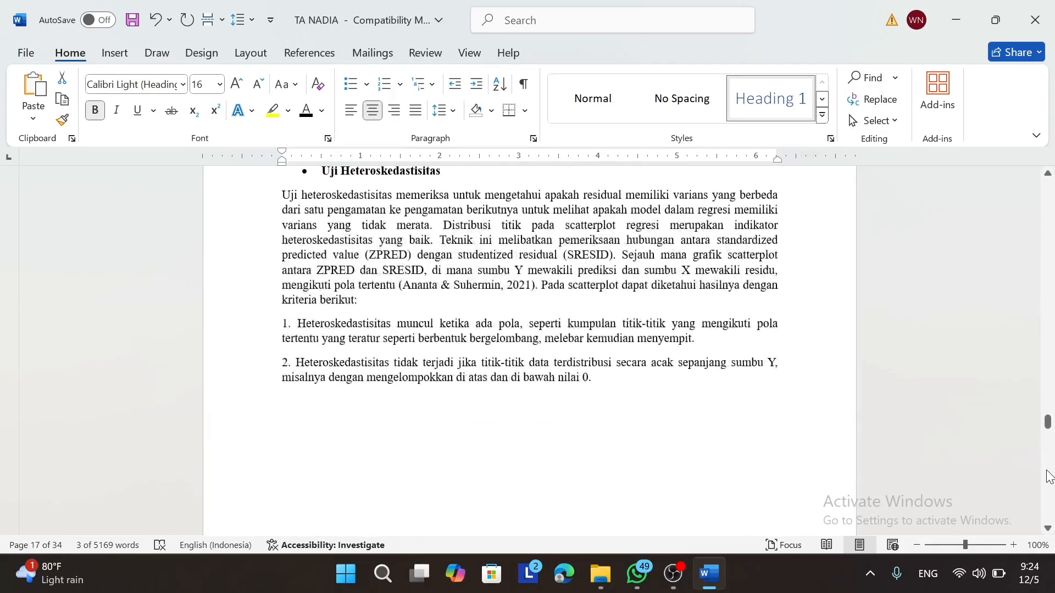
scroll(1050, 478, "down", 20)
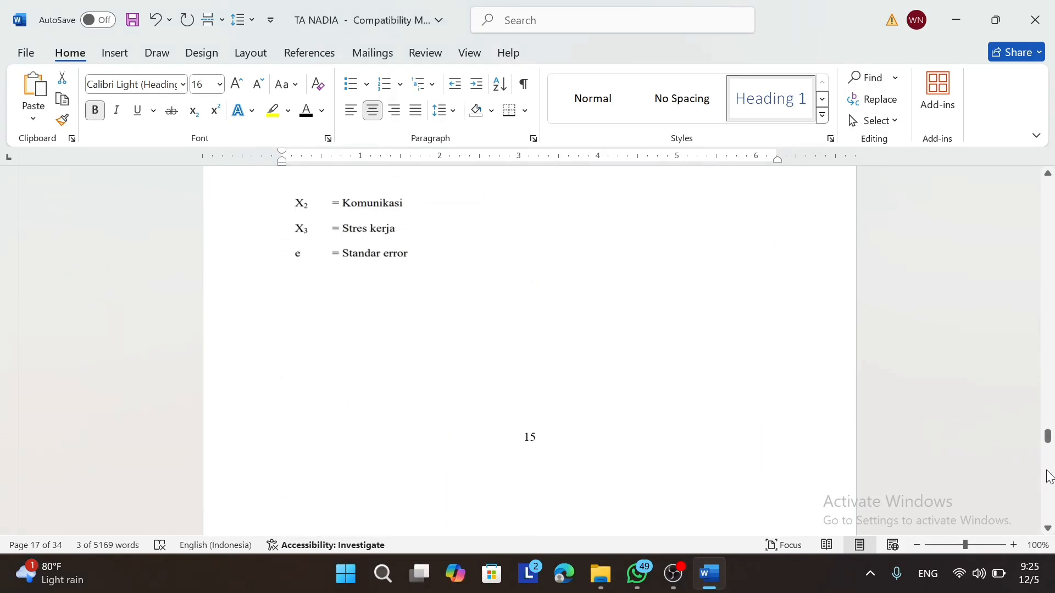
scroll(1049, 478, "down", 5)
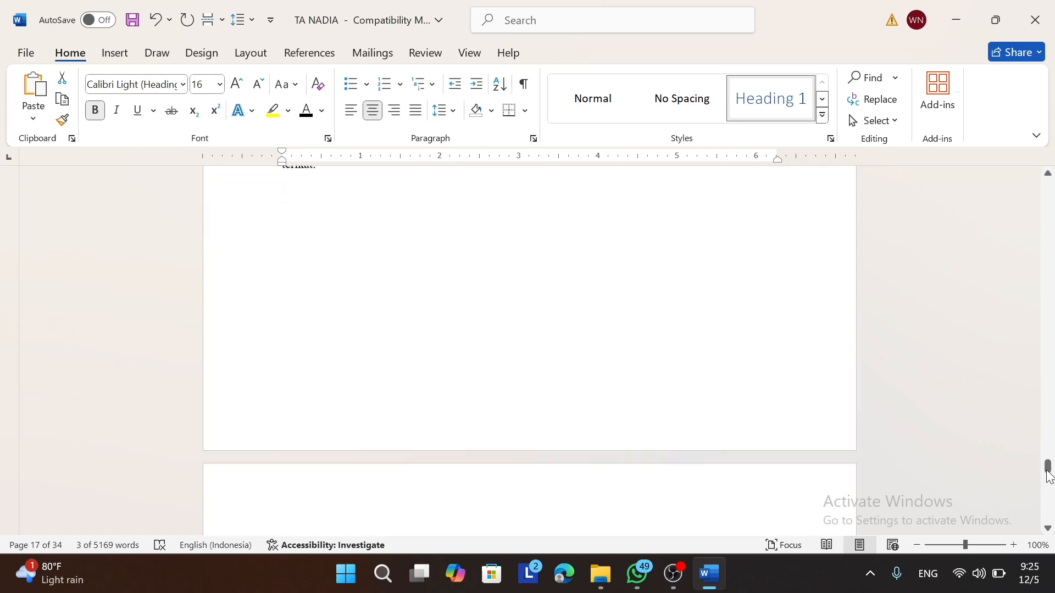
left_click_drag(1050, 478, 1050, 494)
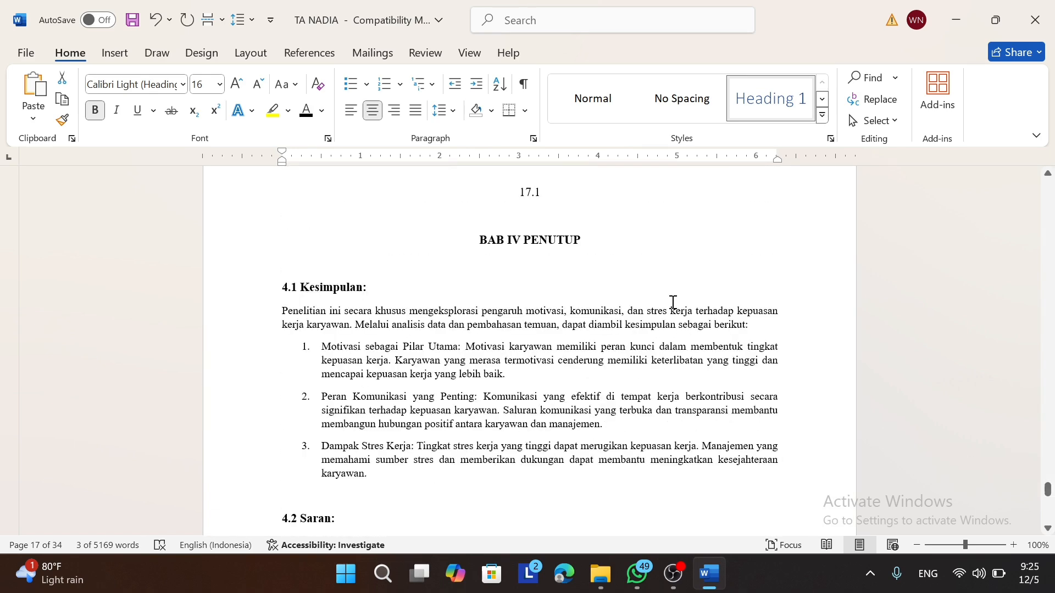
left_click_drag(592, 246, 483, 243)
key("ctrl+alt+1")
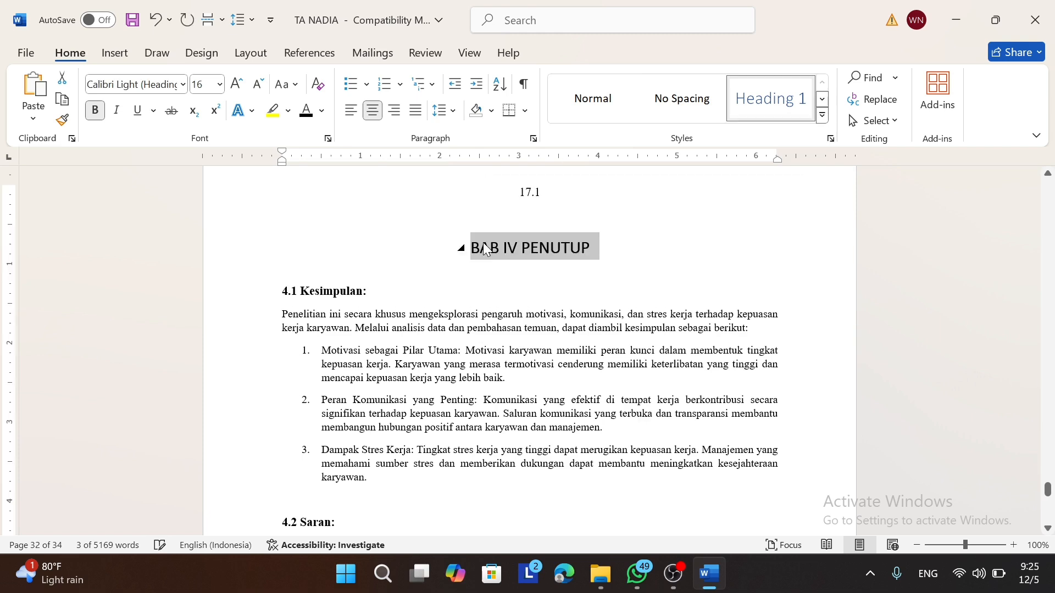
left_click(799, 259)
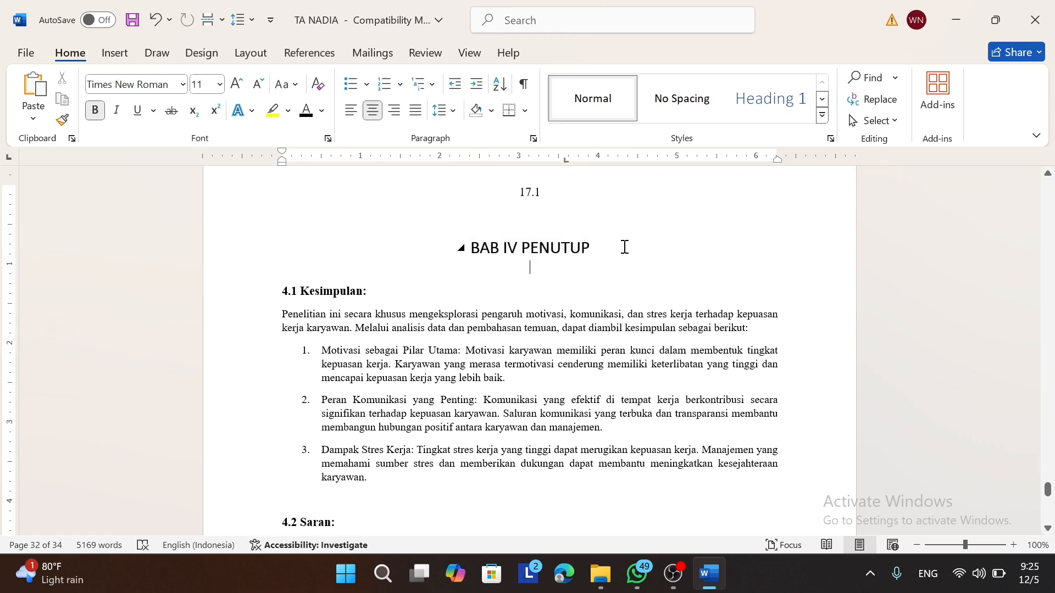
left_click(574, 246)
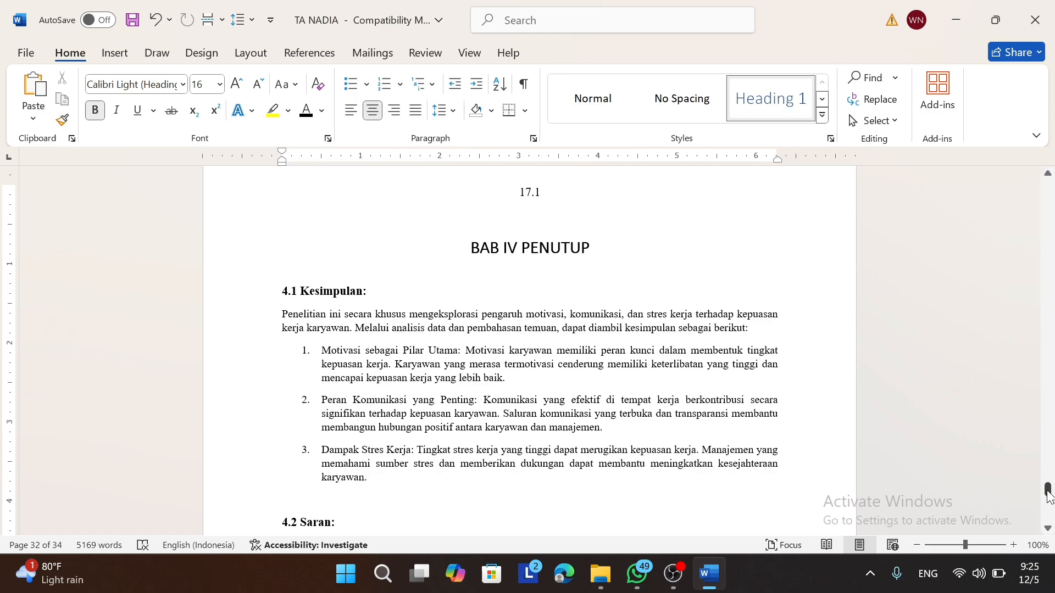
Step: Return to page 9 at the LATAR BELAKANG MASALAH subheading
left_click_drag(1048, 489, 1051, 340)
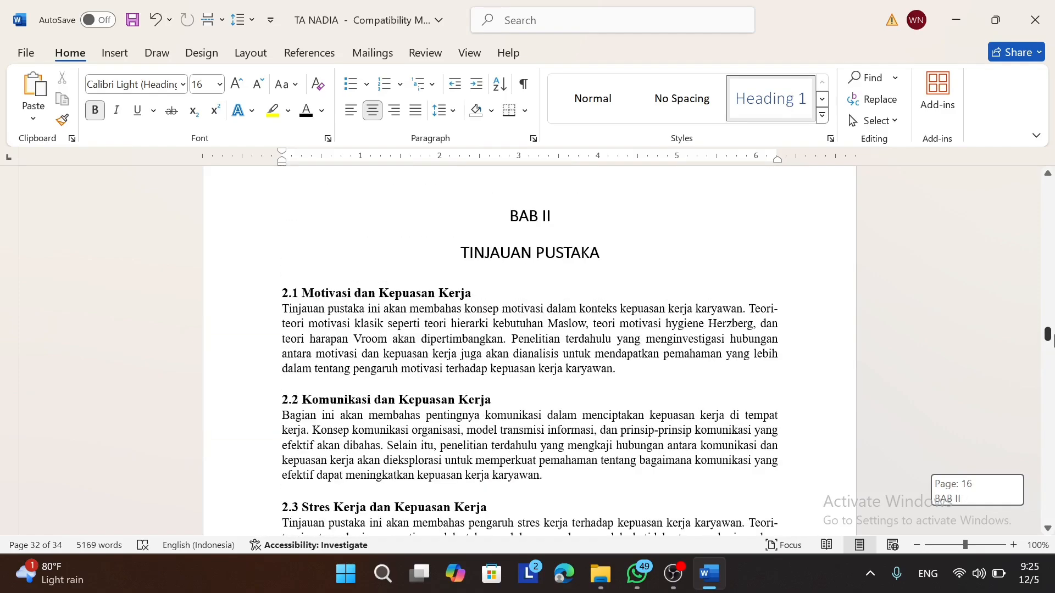
left_click_drag(1051, 340, 1051, 265)
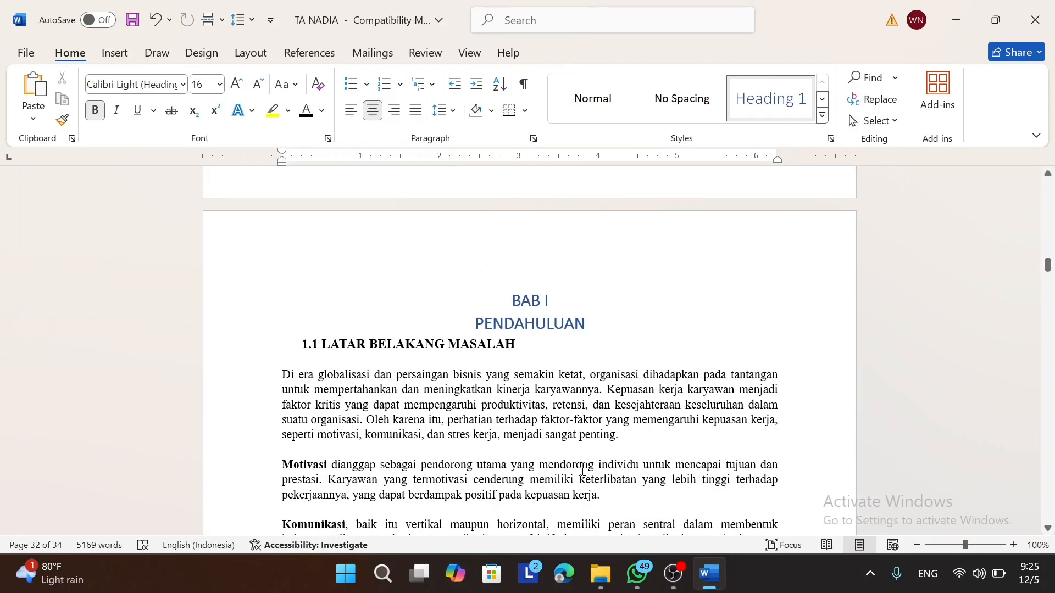
left_click(538, 338)
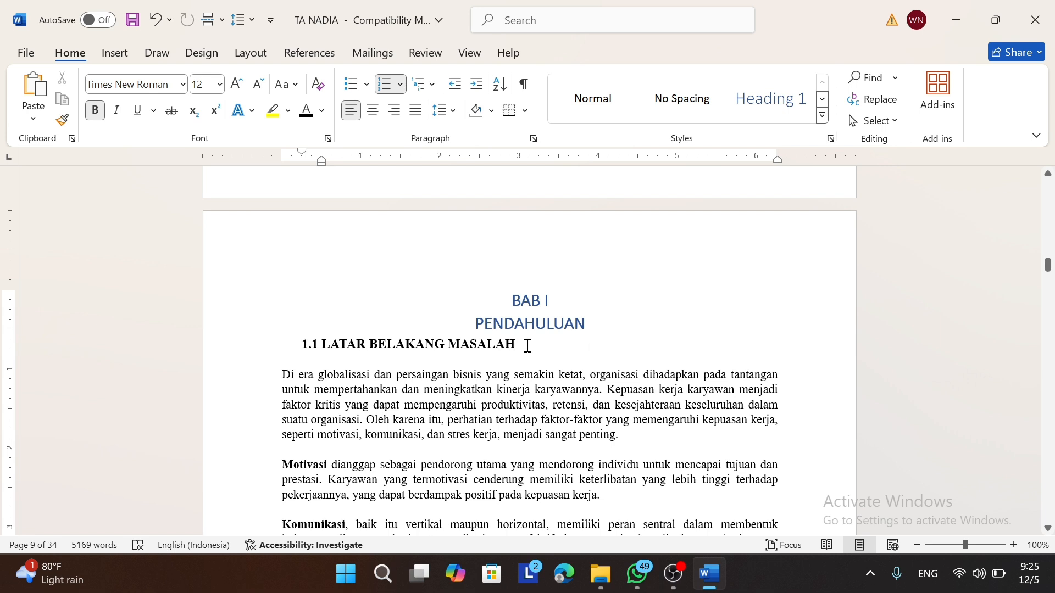
Step: Make LATAR BELAKANG MASALAH a bold Heading 2 numbered in the 1.1 format
left_click_drag(528, 345, 313, 350)
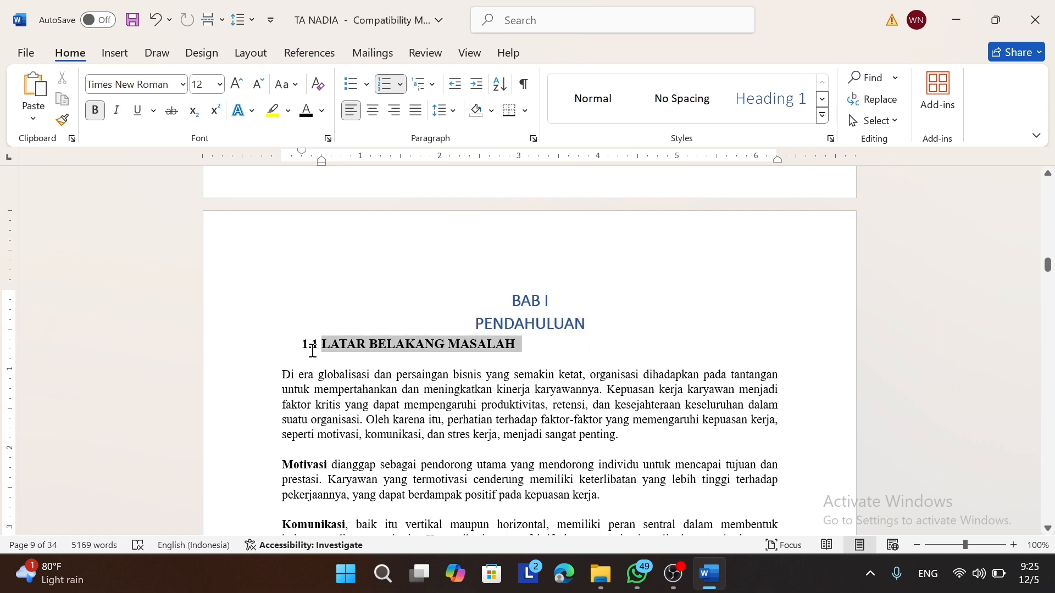
left_click(822, 115)
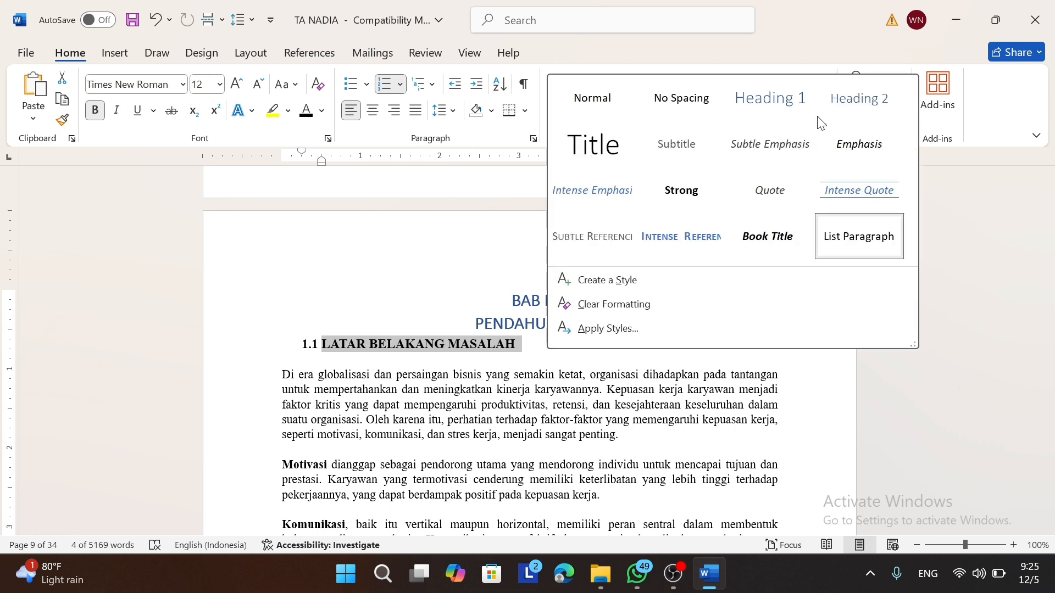
left_click(850, 106)
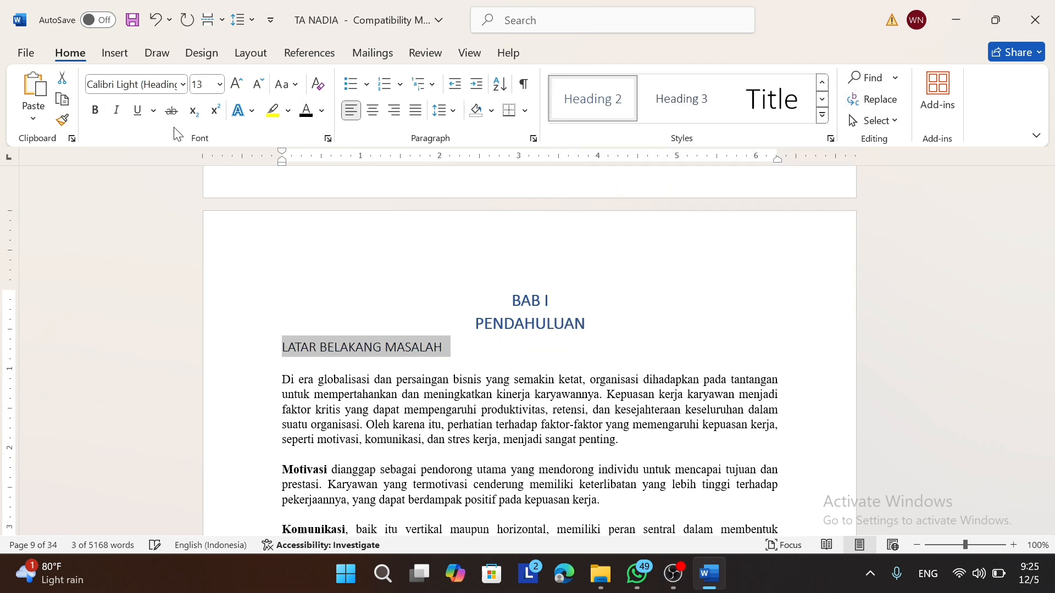
left_click(101, 115)
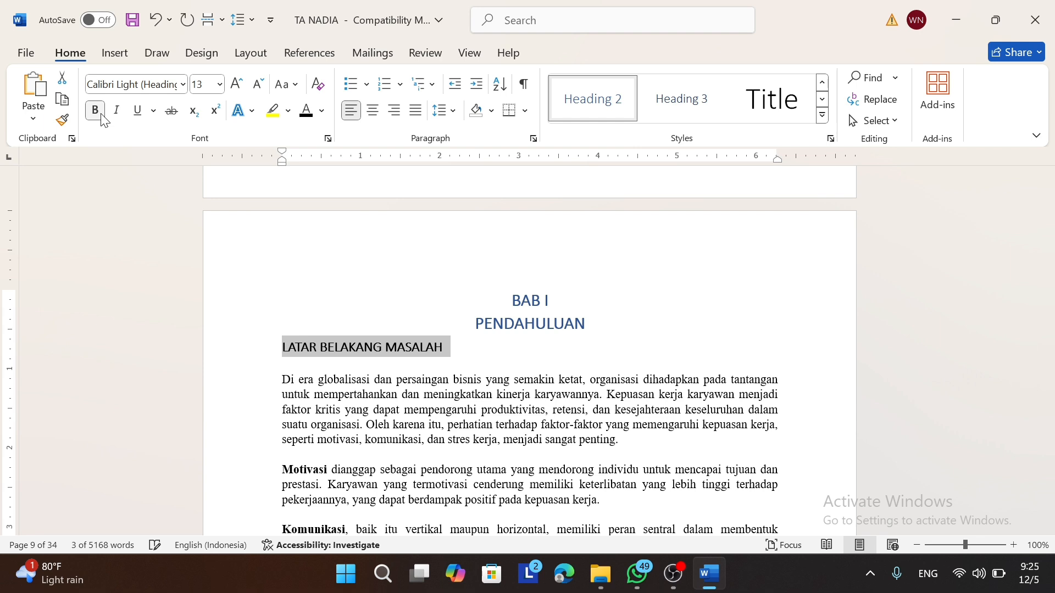
left_click(401, 87)
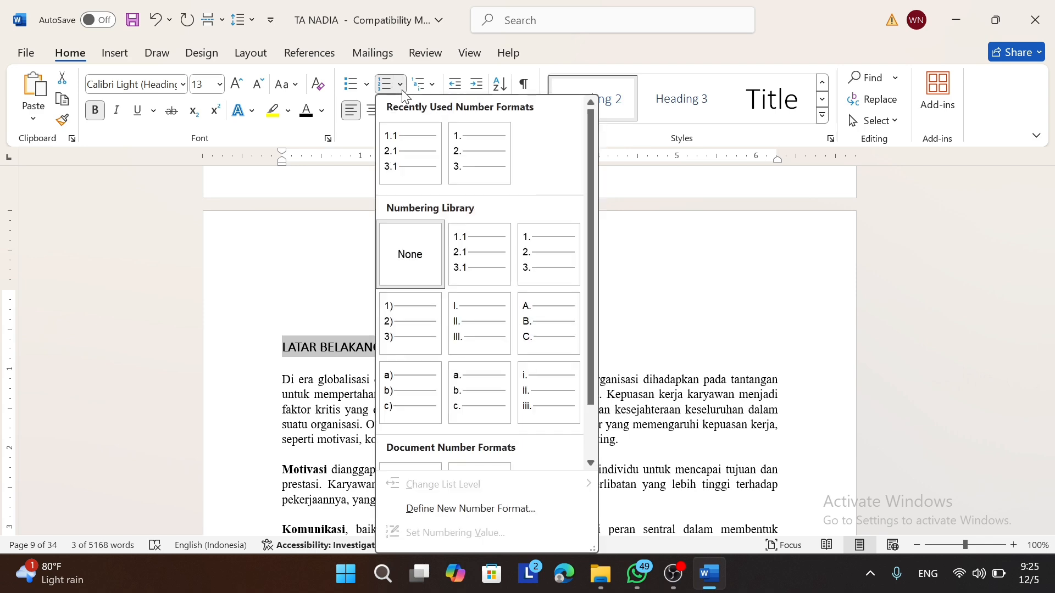
left_click(426, 157)
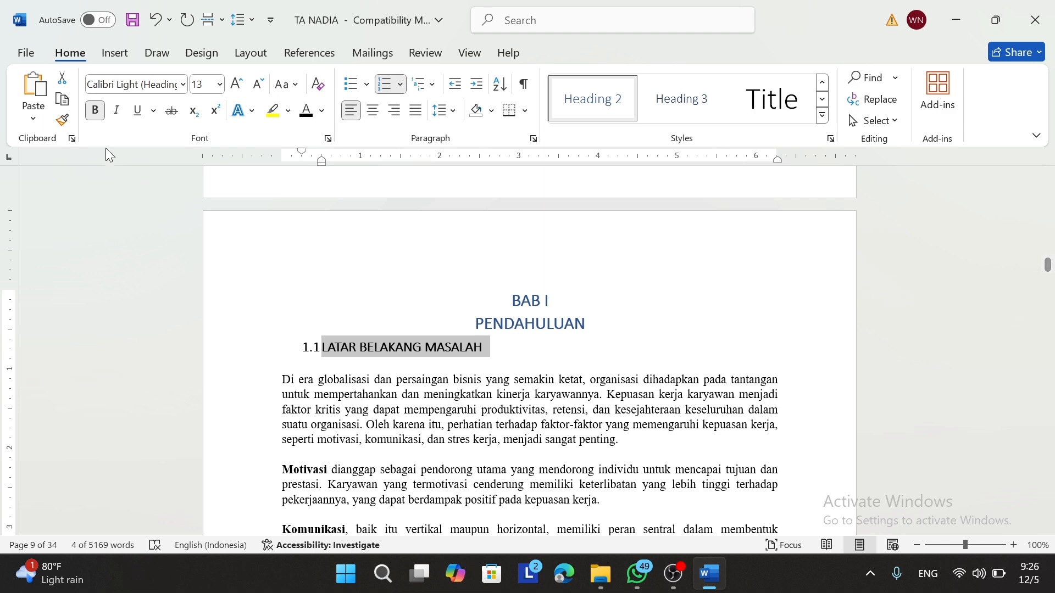
Step: Copy the subheading formatting onto RUMUSAN MASALAH with Format Painter
left_click(62, 120)
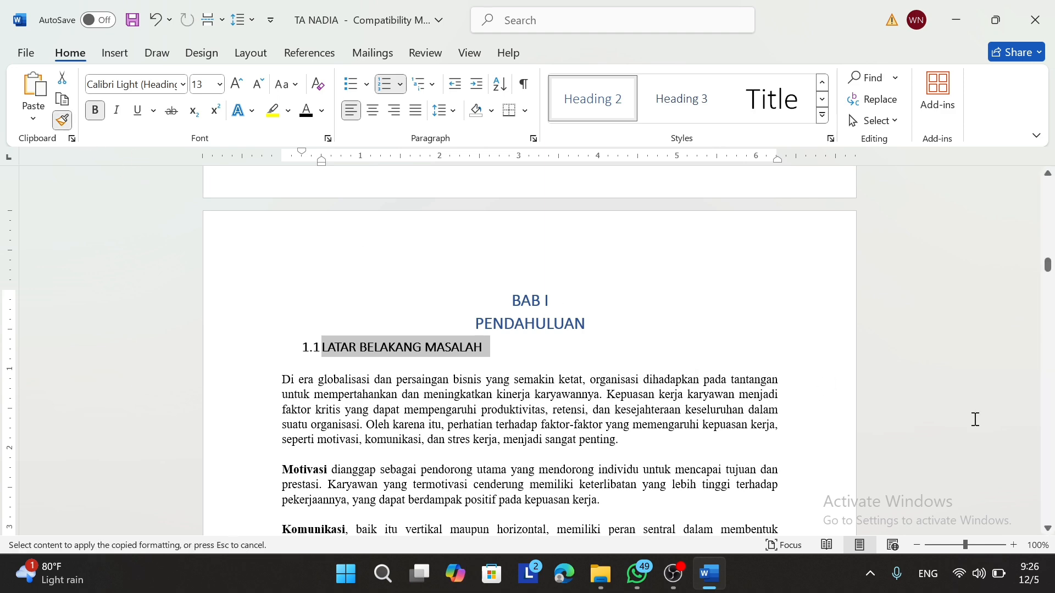
scroll(1050, 418, "down", 10)
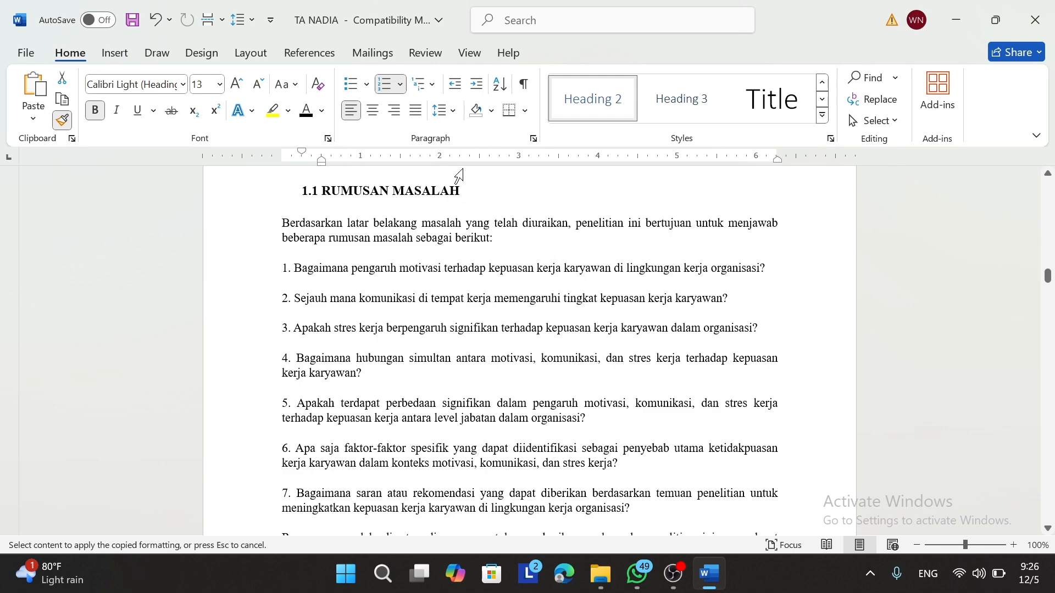
mouse_move(461, 188)
left_mouse_down()
mouse_move(271, 172)
mouse_move(306, 219)
mouse_move(338, 307)
mouse_move(322, 341)
left_mouse_up()
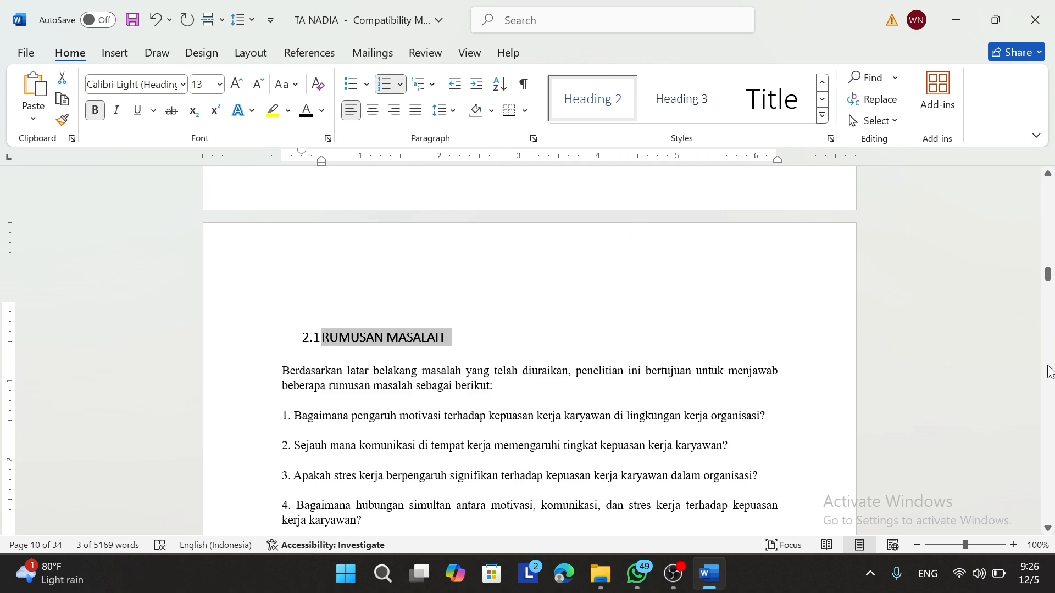
Step: Make TUJUAN PENELITIAN and MANFAAT PENELITIAN Heading 2 subheadings with Ctrl+Alt+2
scroll(1050, 374, "down", 10)
scroll(1050, 376, "down", 6)
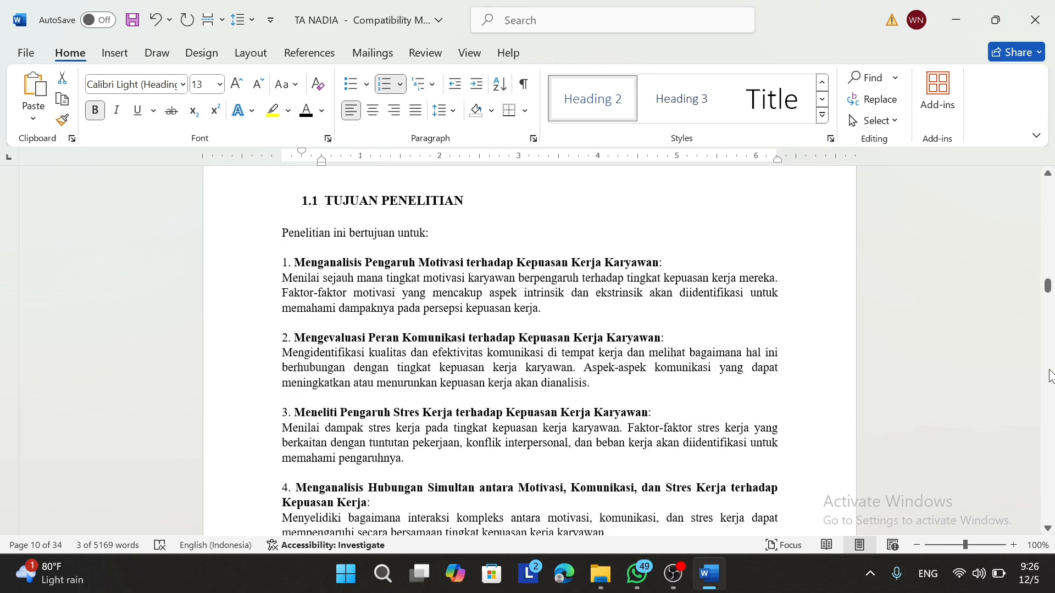
left_click_drag(479, 201, 288, 203)
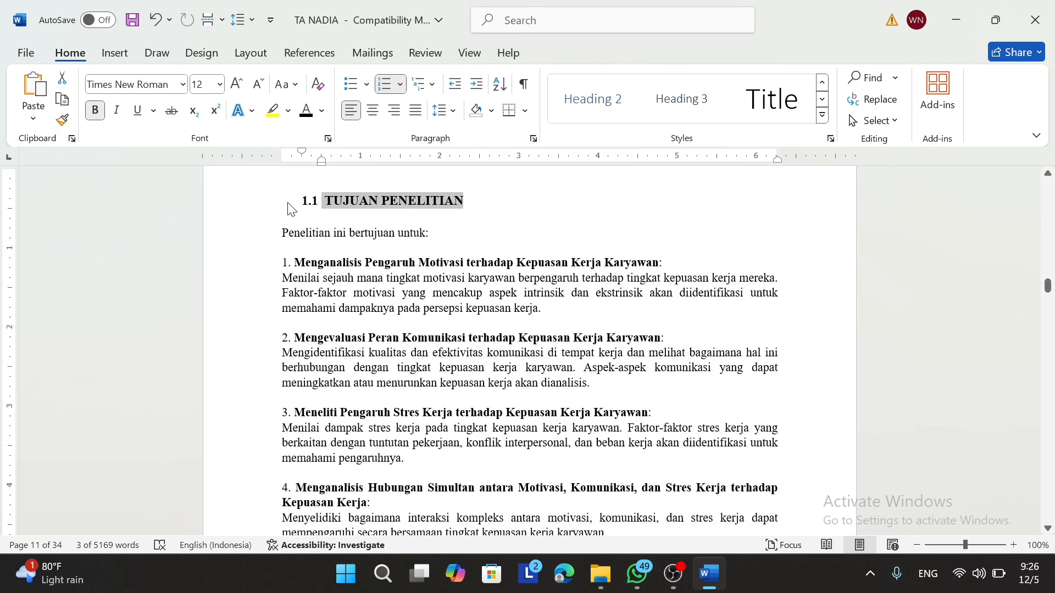
key("ctrl+alt+2")
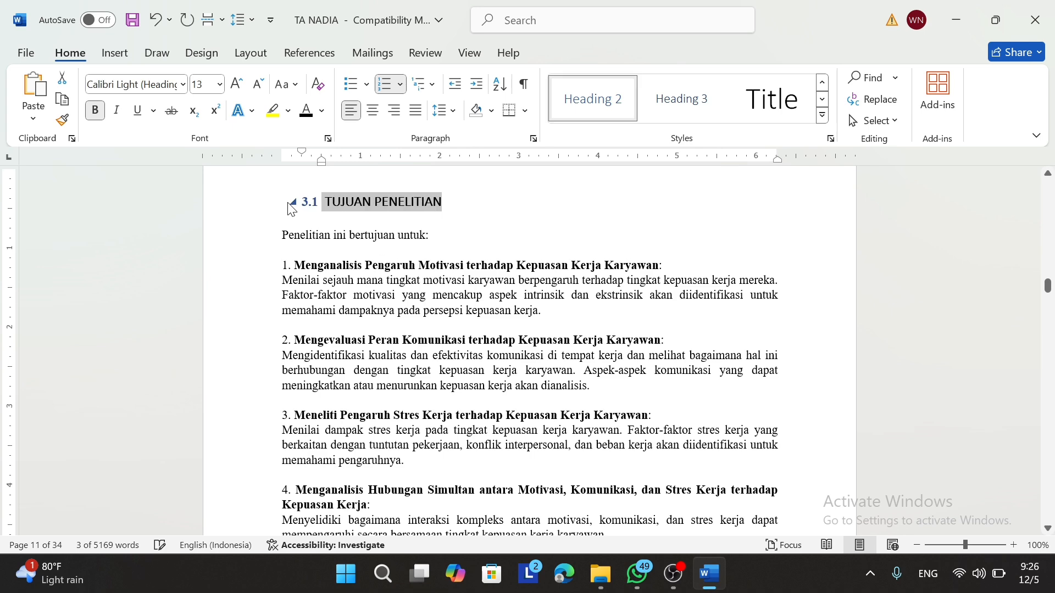
scroll(1048, 363, "down", 12)
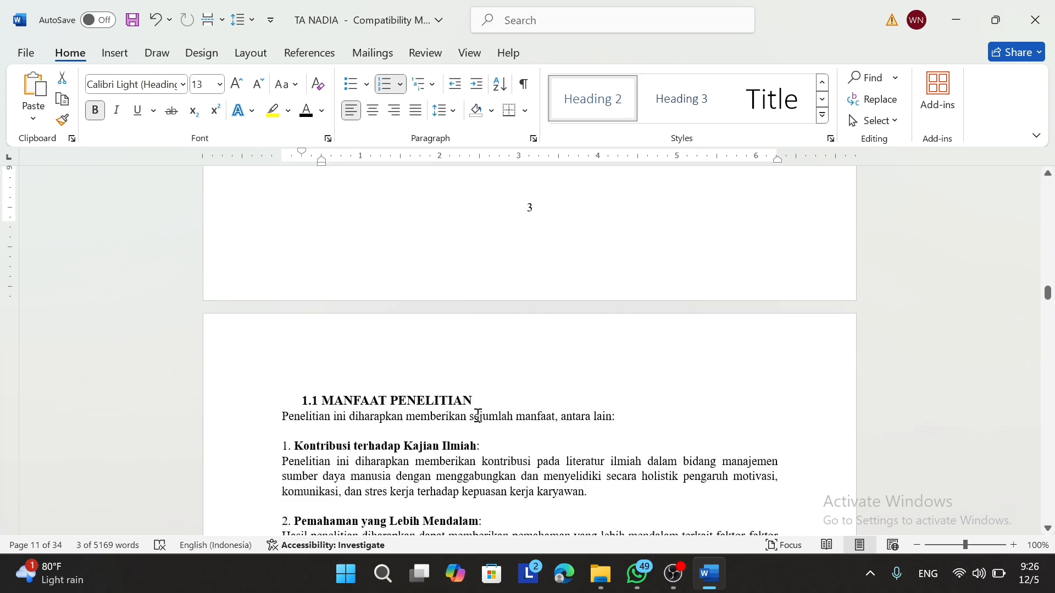
left_click_drag(478, 402, 299, 409)
key("ctrl+alt+2")
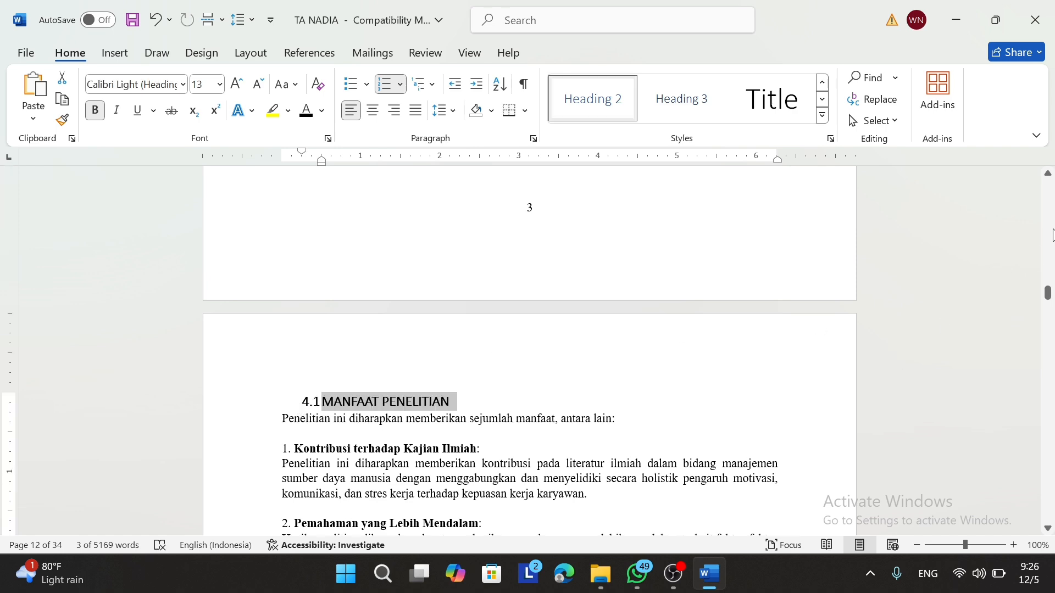
scroll(1050, 230, "up", 10)
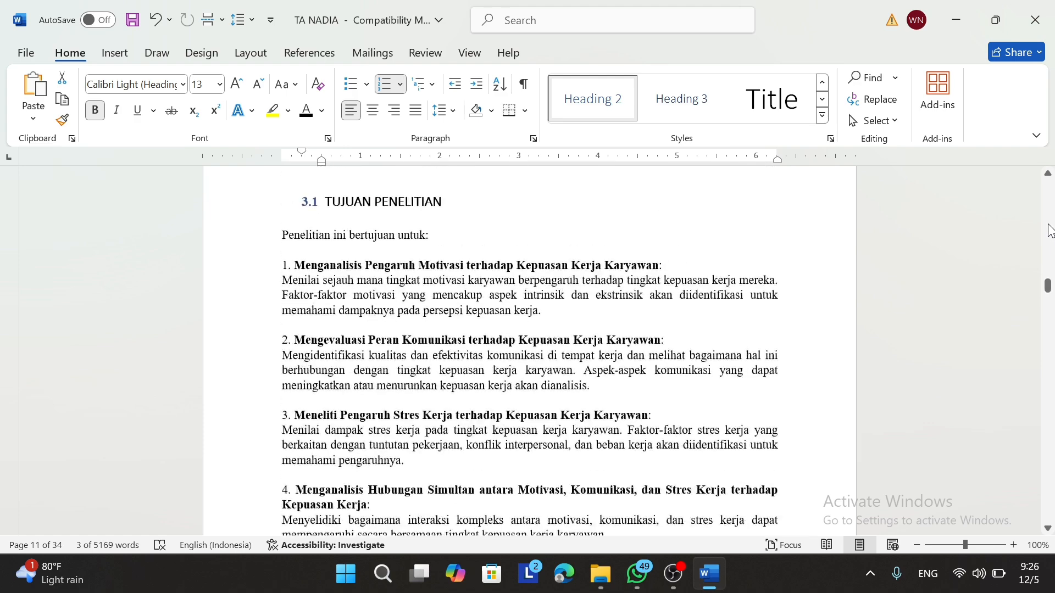
scroll(1051, 231, "up", 15)
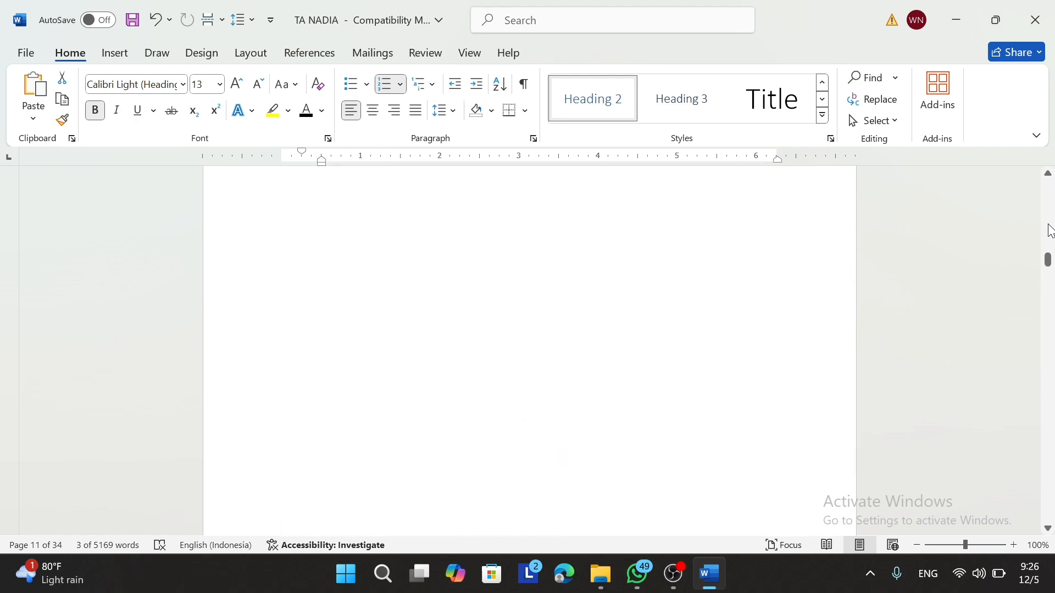
Step: Scroll up to page 7 and put the cursor on the empty line under DAFTAR ISI
scroll(1051, 231, "up", 2)
scroll(1051, 209, "up", 20)
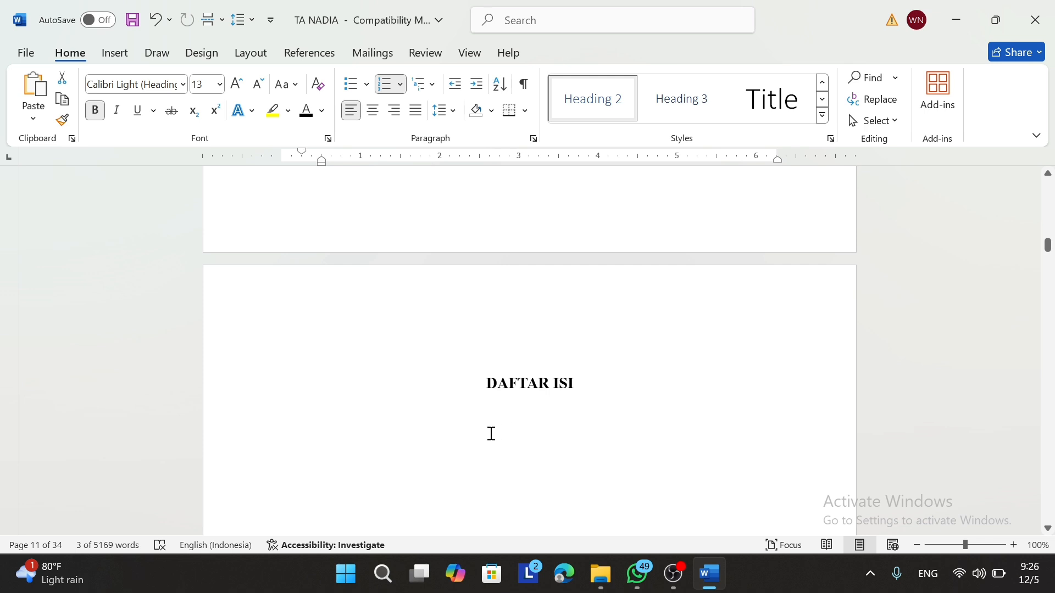
left_click(470, 422)
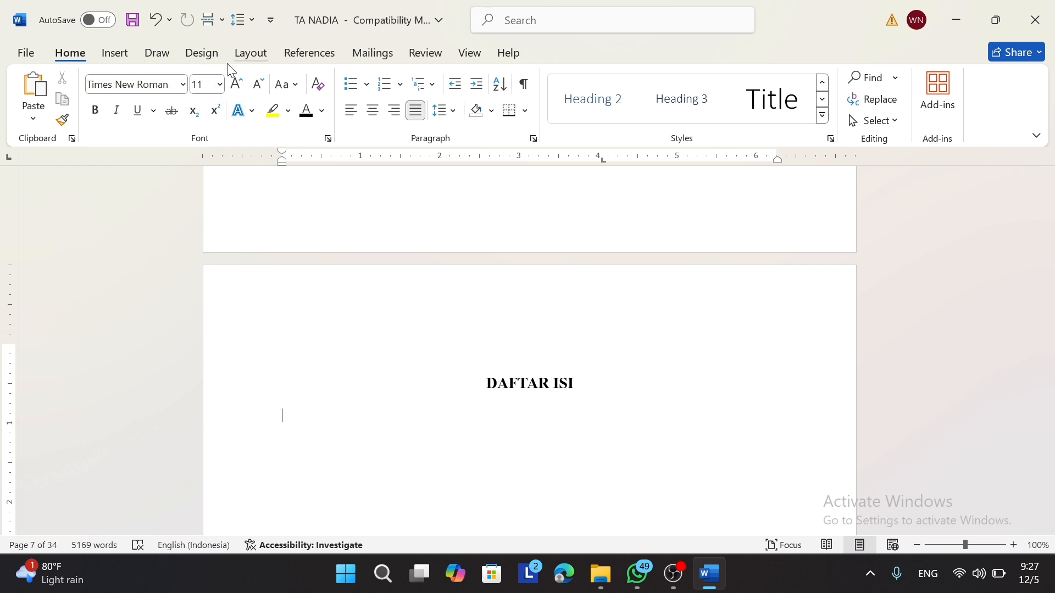
Step: Insert Automatic Table 1 from the References tab's Table of Contents under DAFTAR ISI
left_click(323, 62)
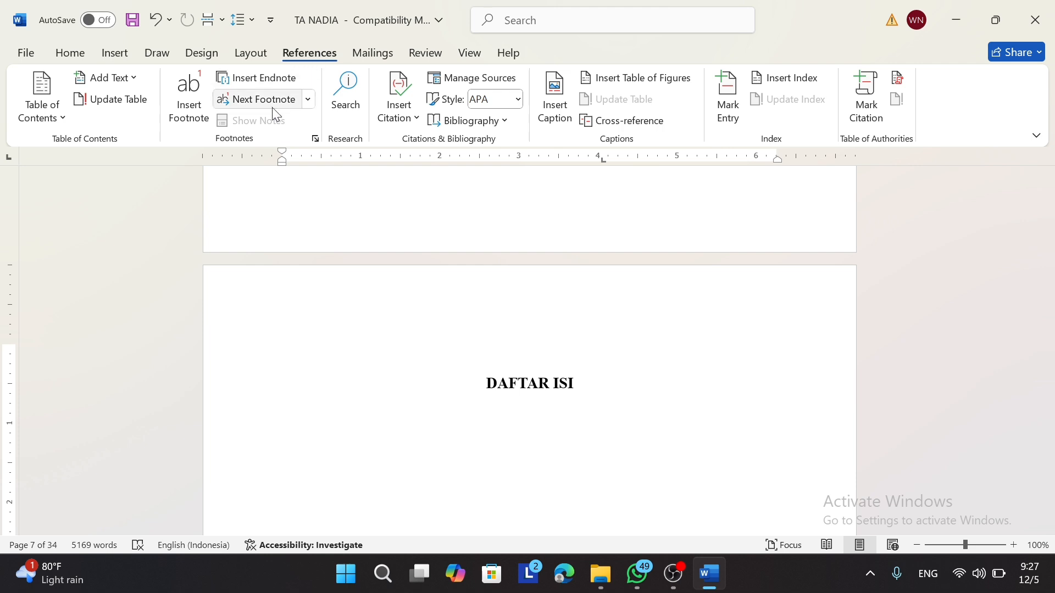
left_click(62, 119)
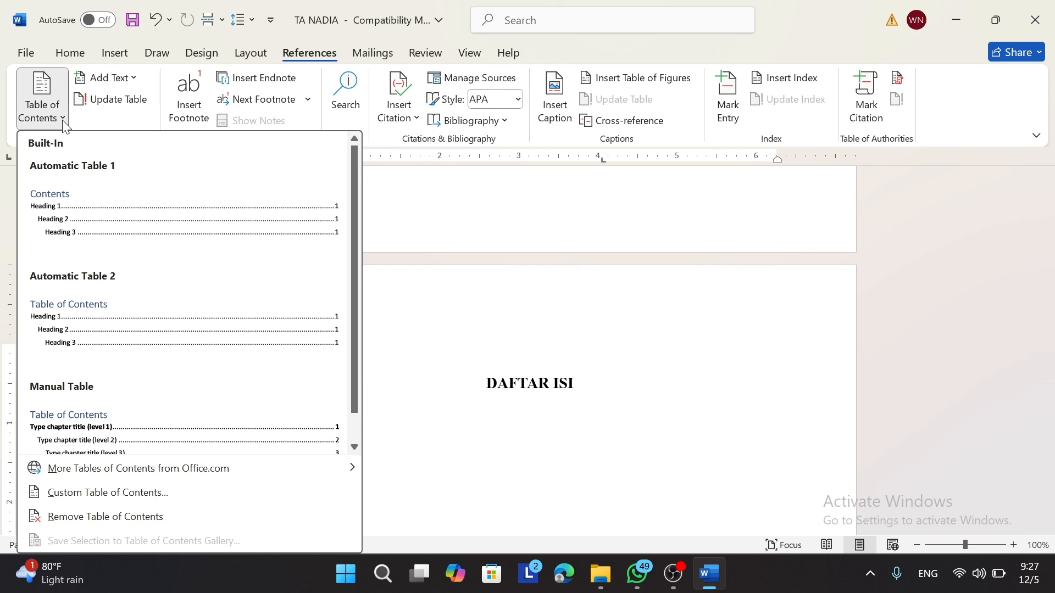
left_click(78, 214)
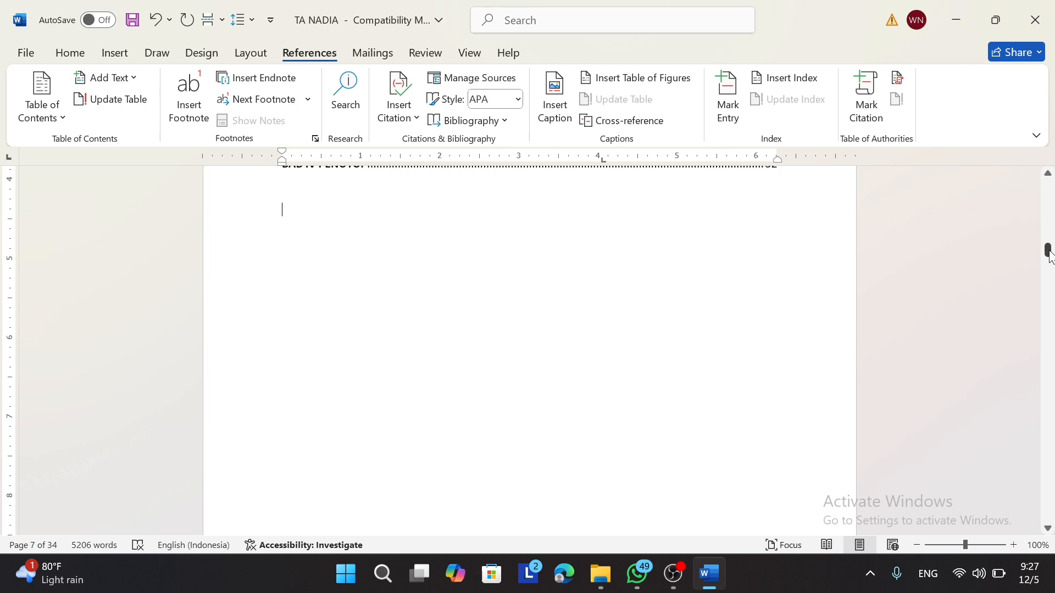
left_click_drag(1049, 250, 1050, 248)
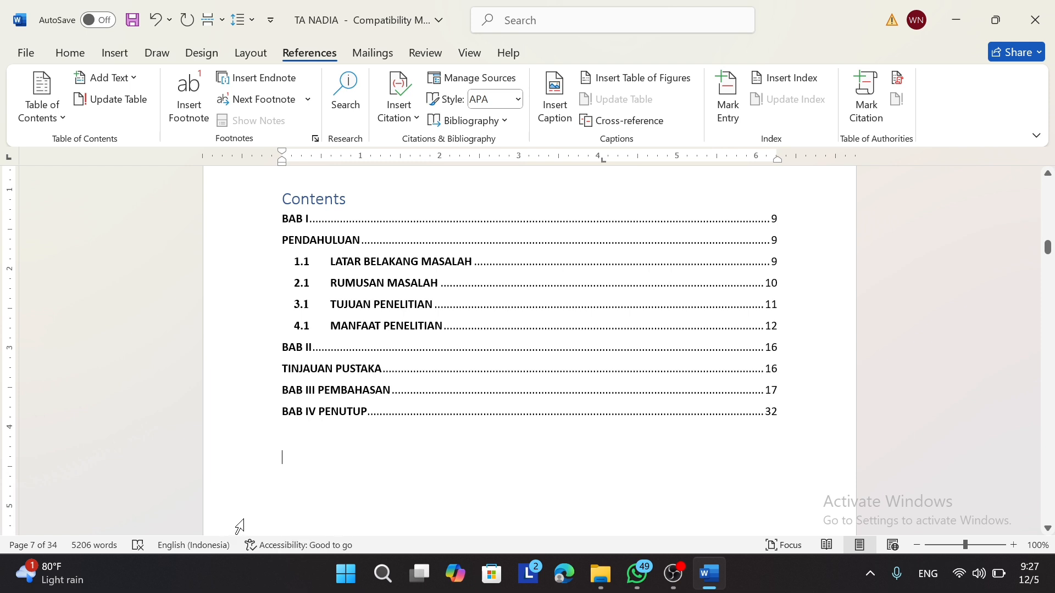
Step: Delete the built-in 'Contents' title, leaving only the BAB I–IV entries
left_click(275, 463)
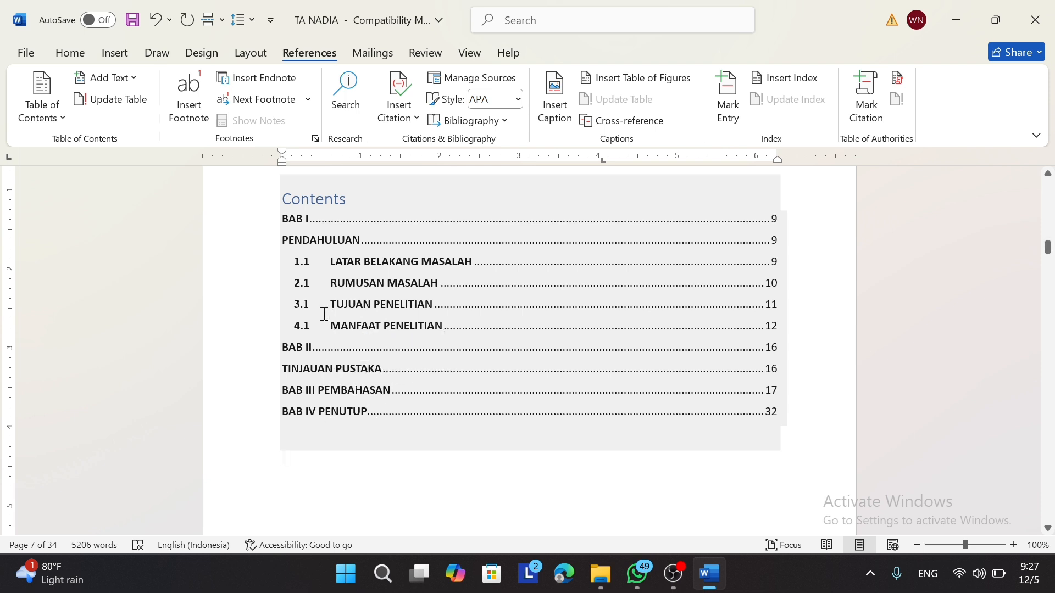
left_click(331, 220)
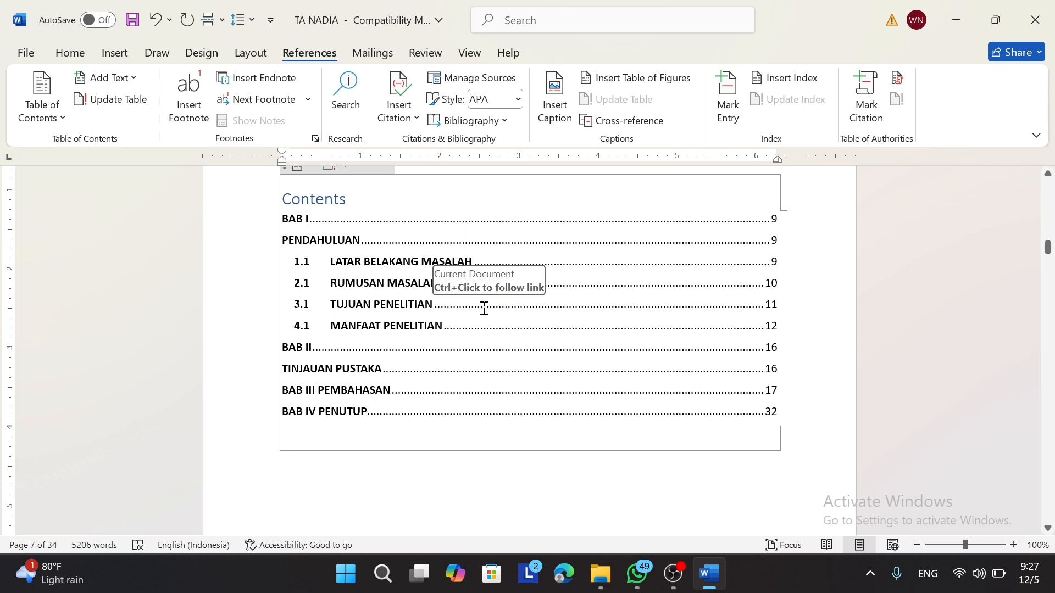
left_click(485, 263)
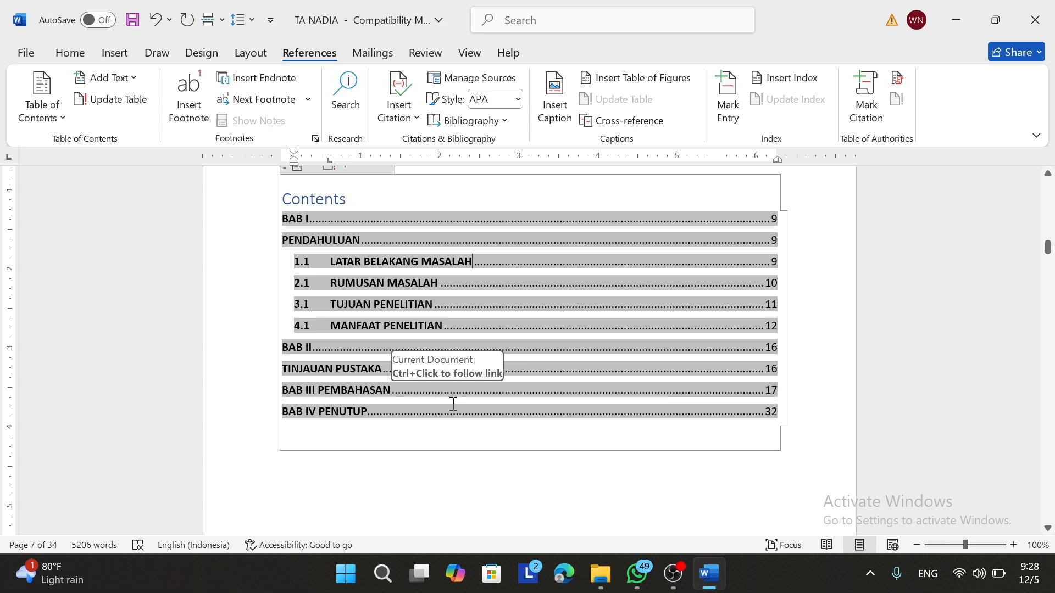
left_click(453, 510)
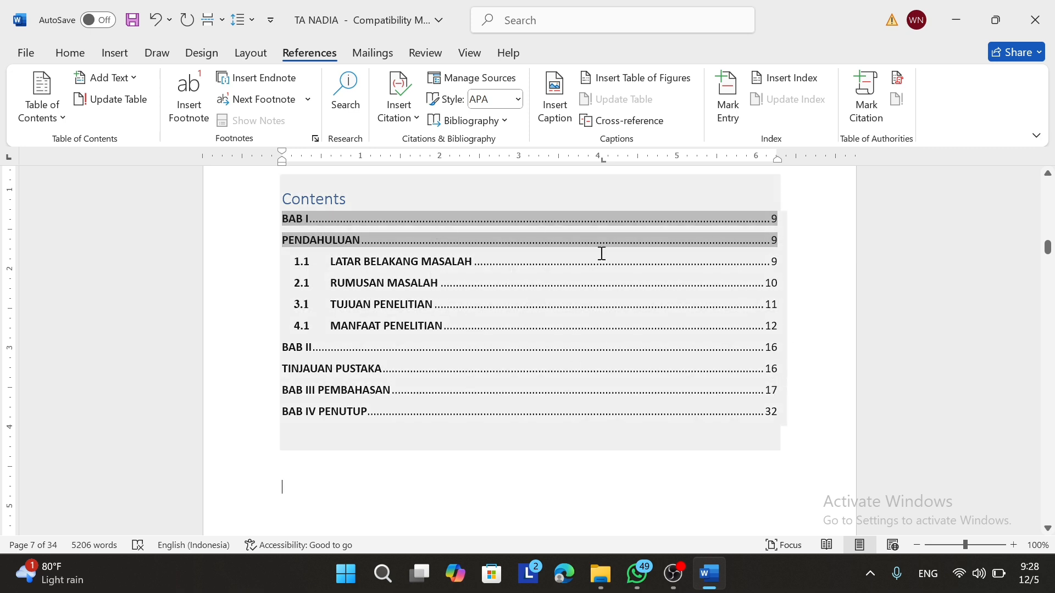
left_click(354, 199)
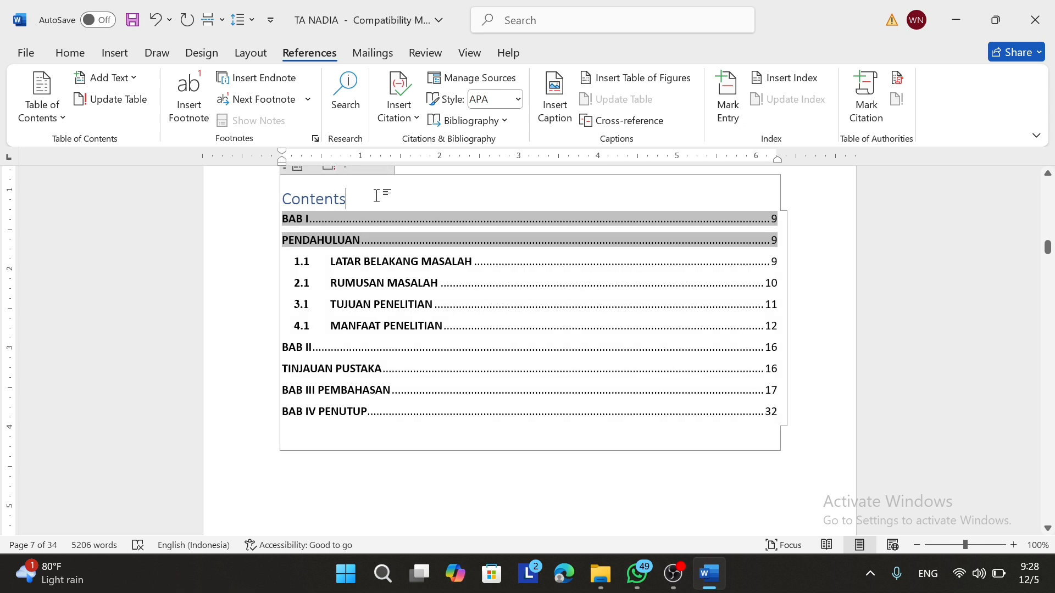
key("BackSpace")
key("BackSpace")
key("BackSpace")
key("BackSpace")
key("BackSpace")
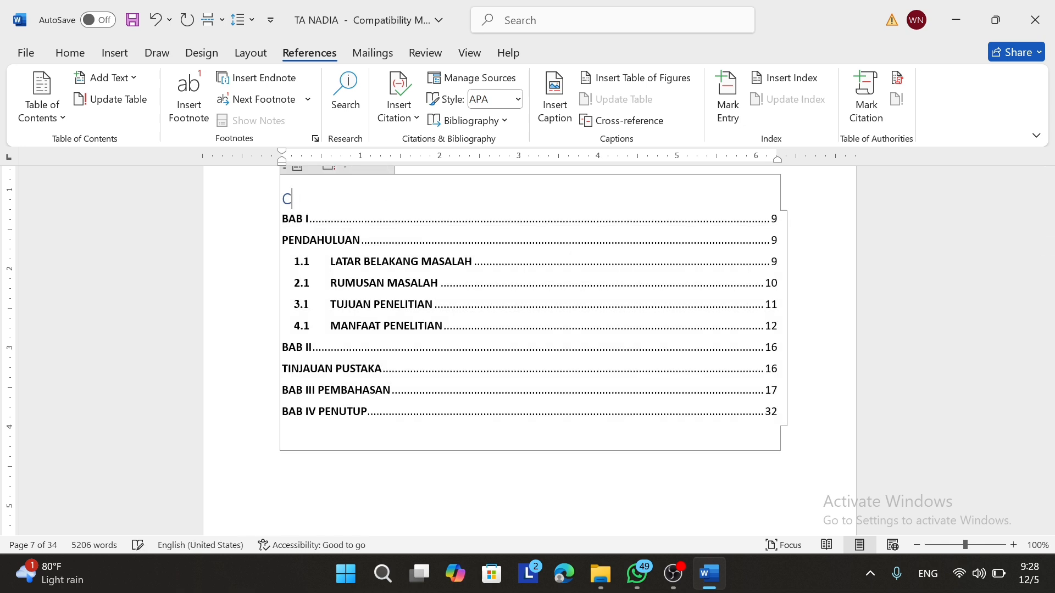
left_click(639, 460)
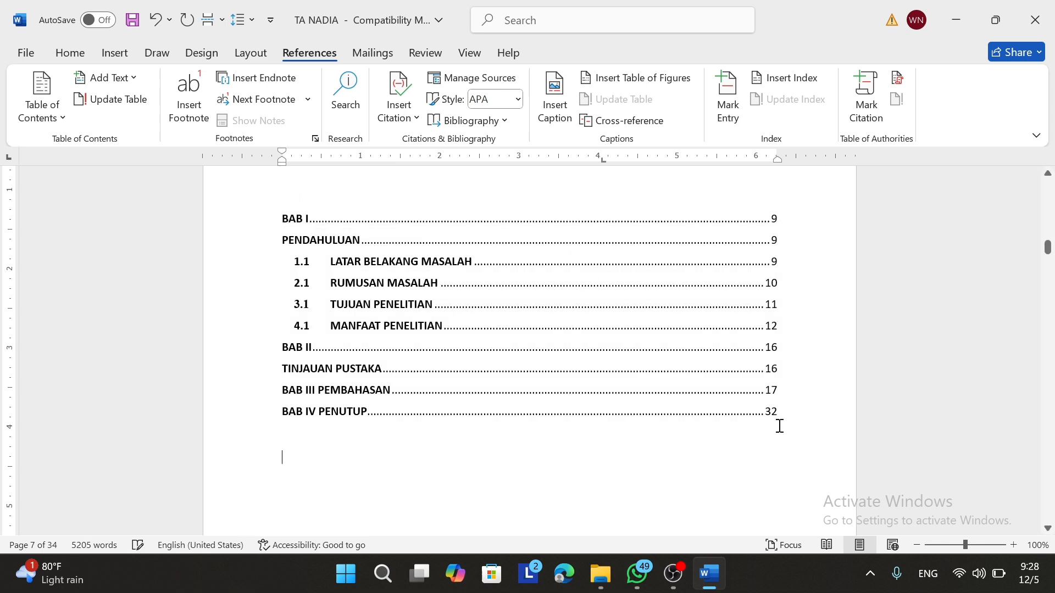
left_click(1048, 248)
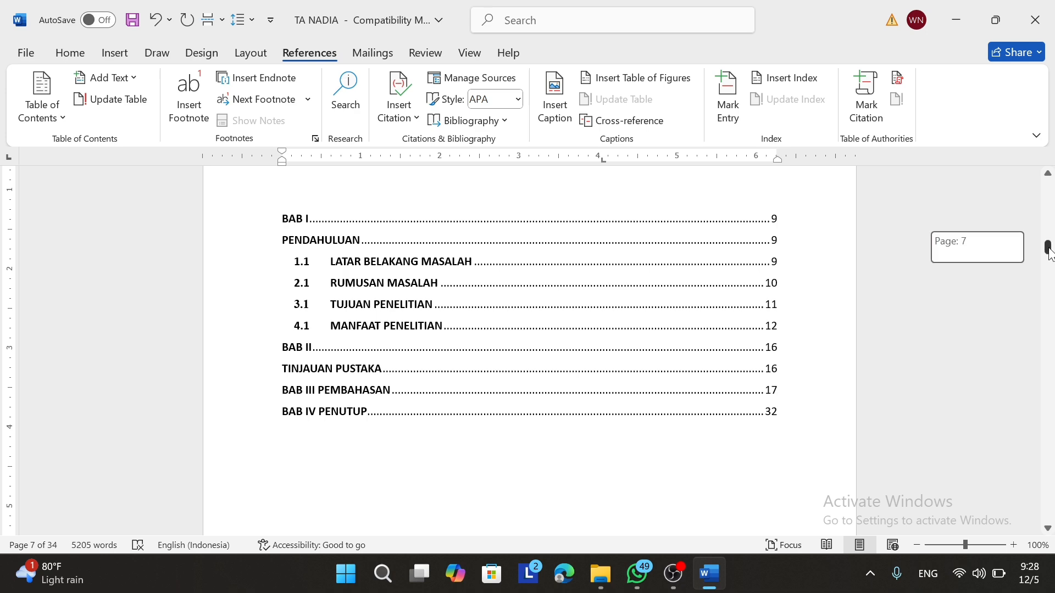
left_click_drag(1050, 254, 1051, 255)
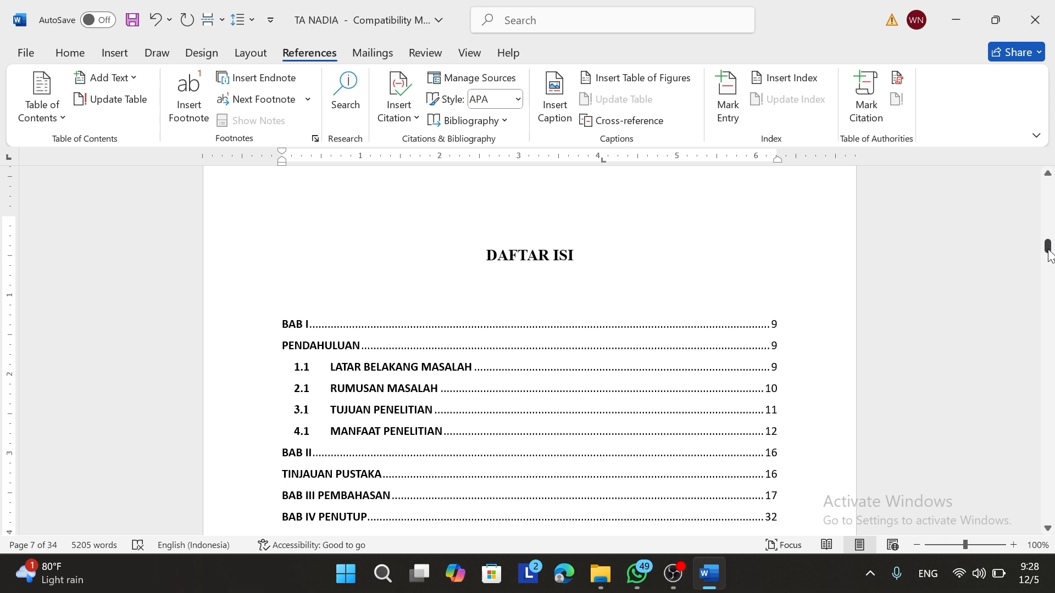
left_click(744, 334)
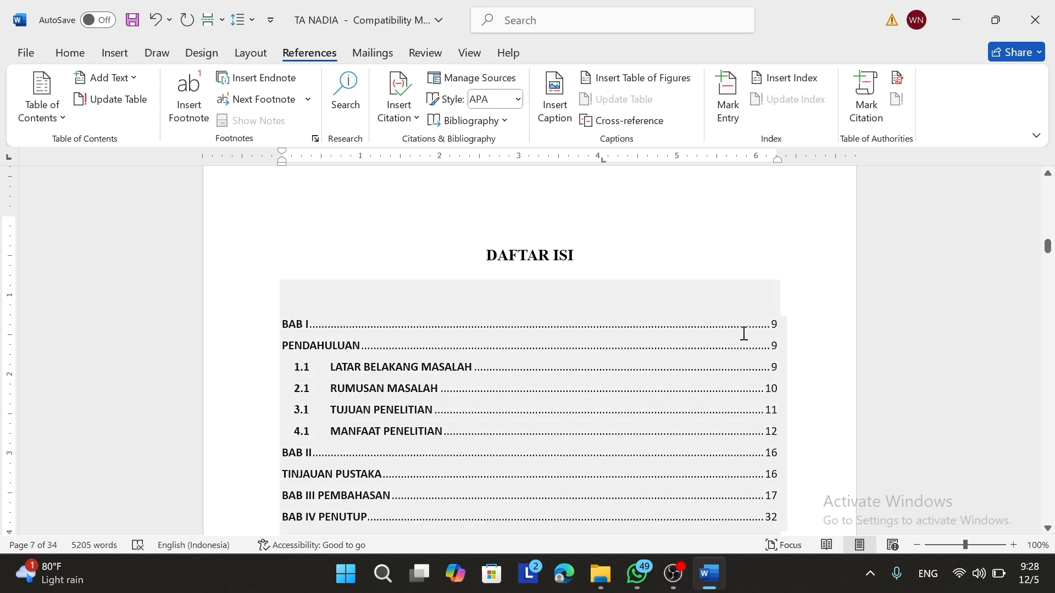
left_click(879, 410)
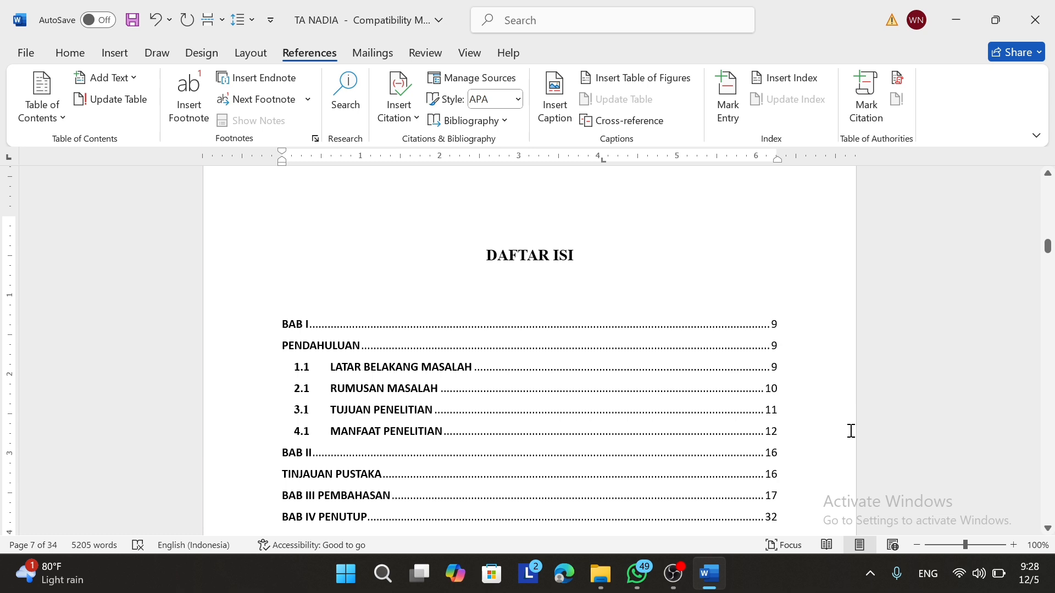